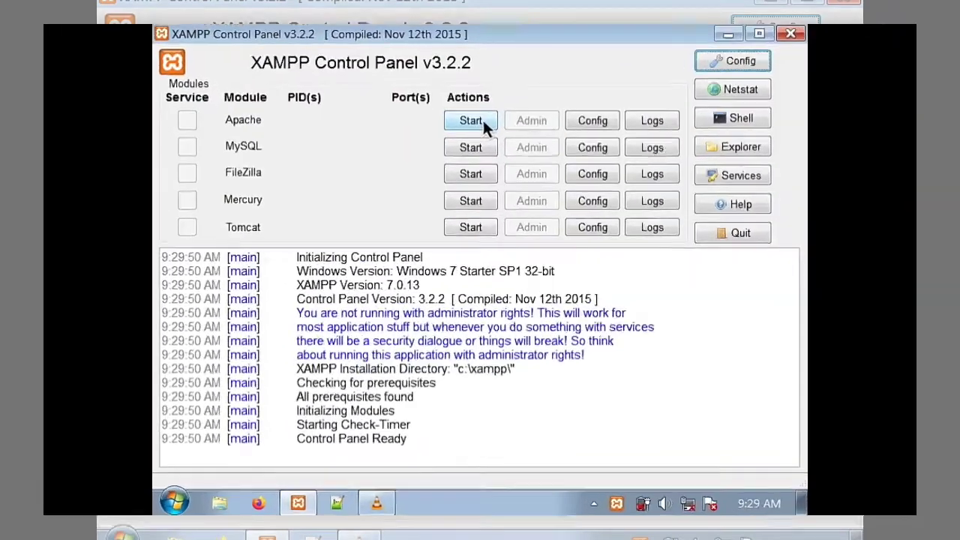
# - Start the Apache and MySQL servers in XAMPP Control Panel
pyautogui.click(482, 130)
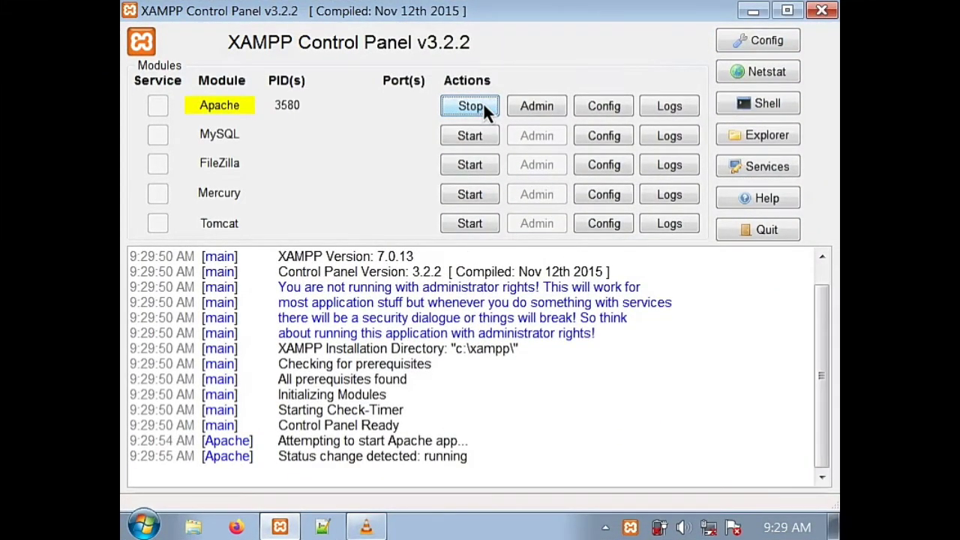
pyautogui.click(478, 140)
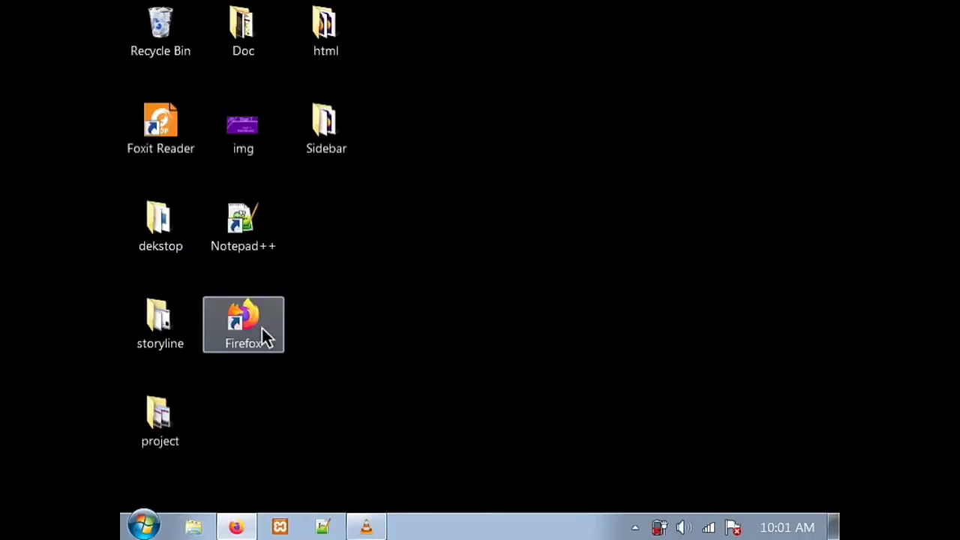
# - Load apachefriends.org in Firefox and scroll down to the XAMPP 7.4.2 download buttons
pyautogui.doubleClick(261, 326)
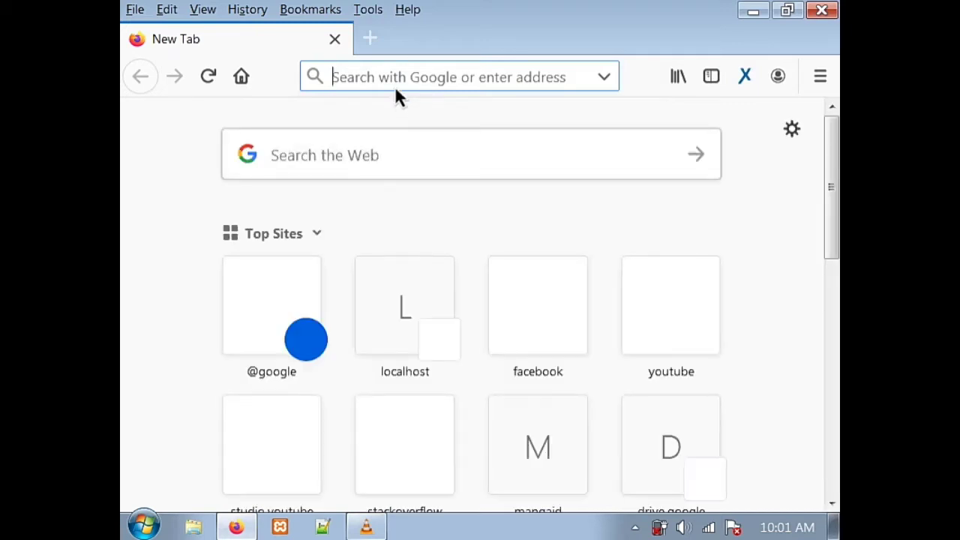
pyautogui.write('apac')
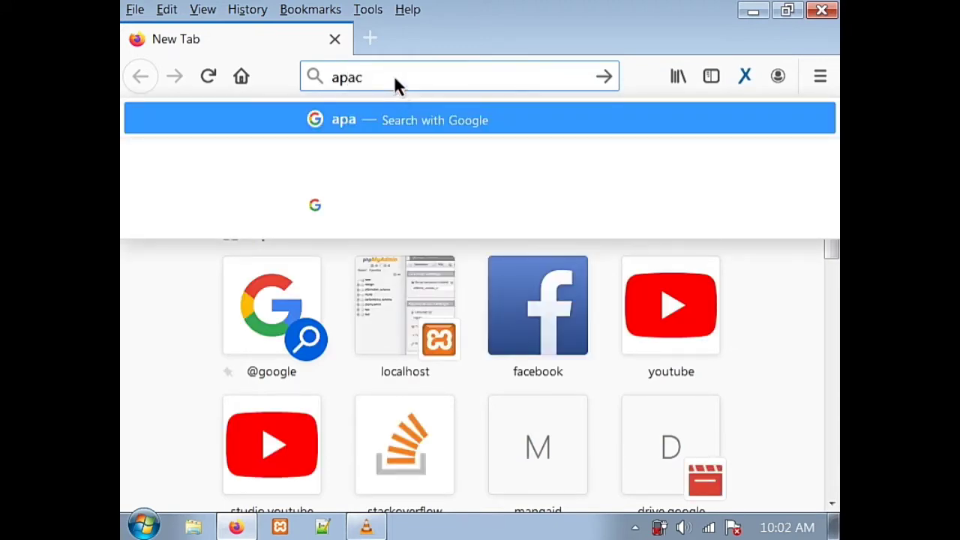
pyautogui.write('hef')
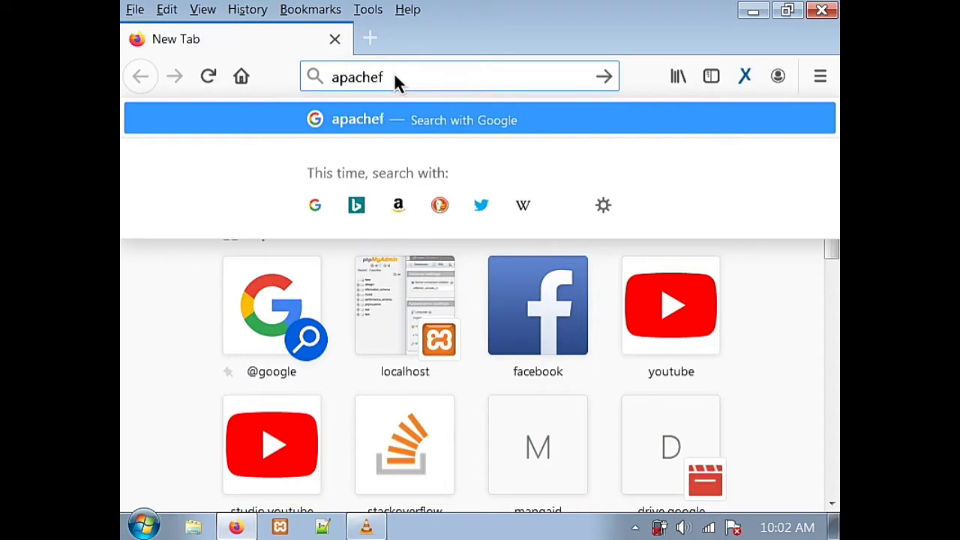
pyautogui.write('riend')
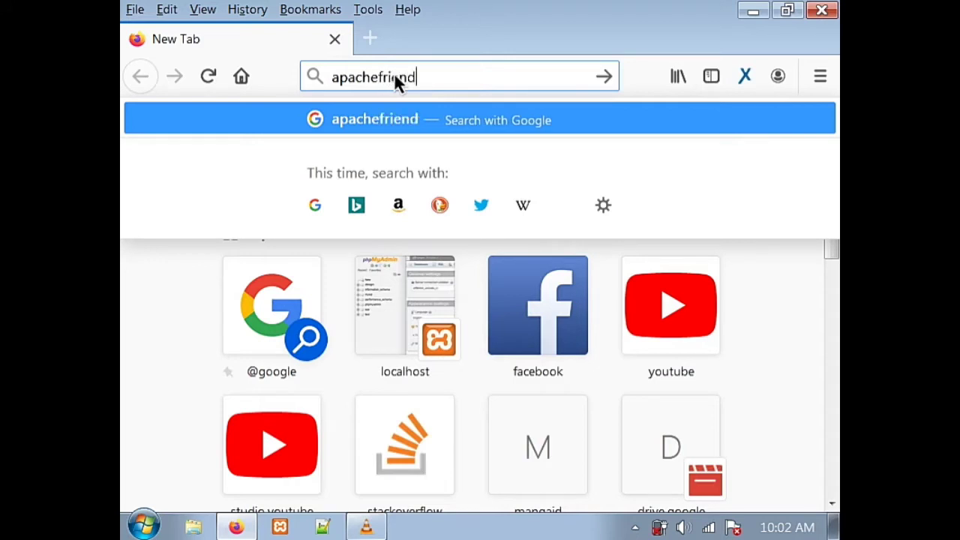
pyautogui.write('s.')
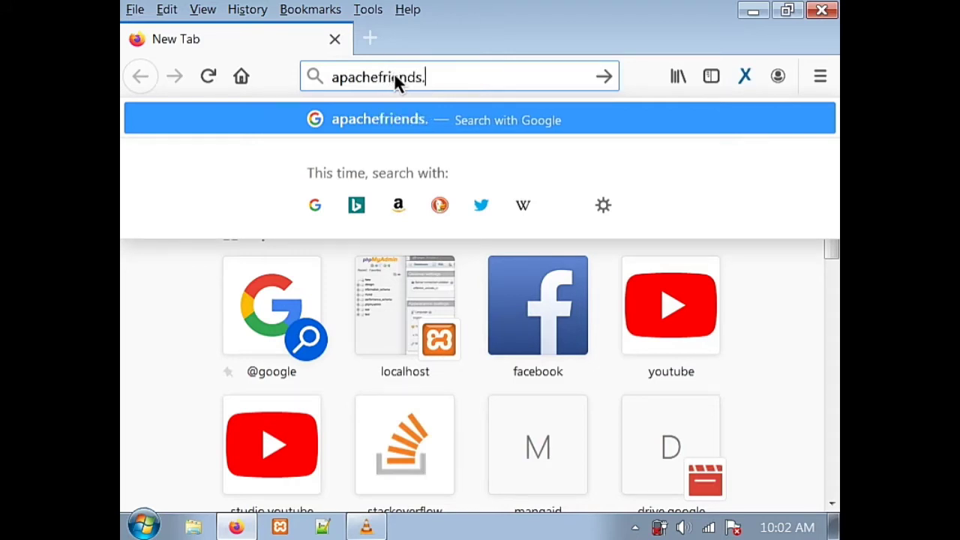
pyautogui.write('org')
pyautogui.press('Return')
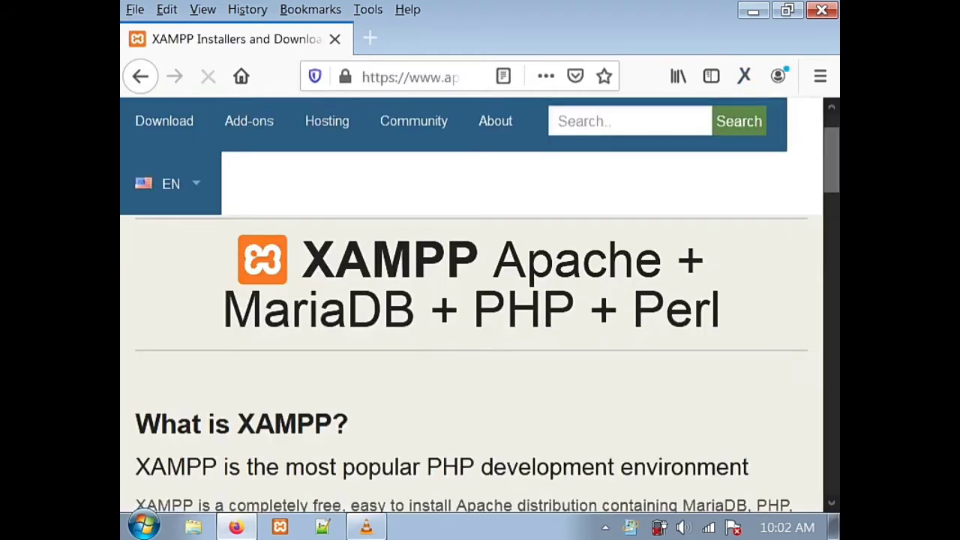
pyautogui.scroll(-1, 471, 300)
pyautogui.scroll(-3, 471, 306)
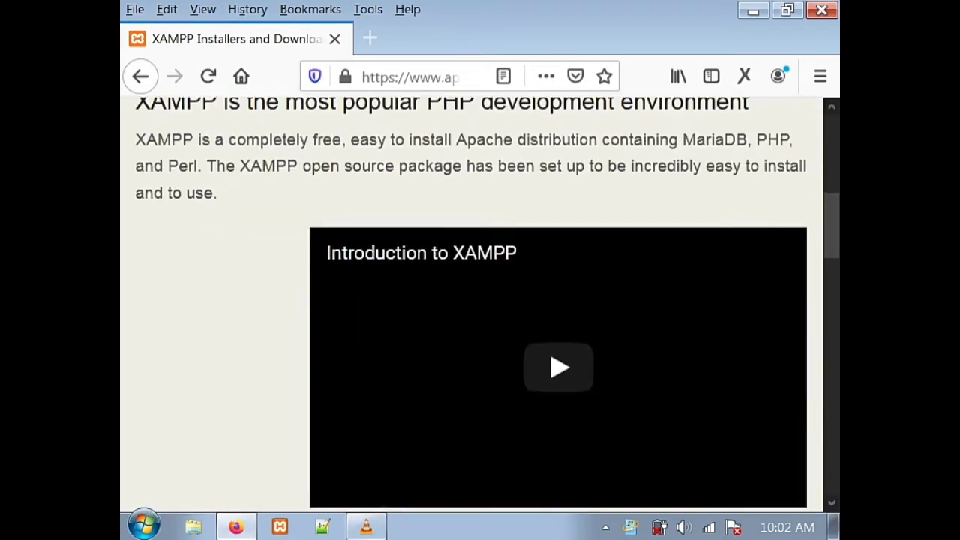
pyautogui.scroll(-3, 471, 306)
pyautogui.scroll(-3, 471, 307)
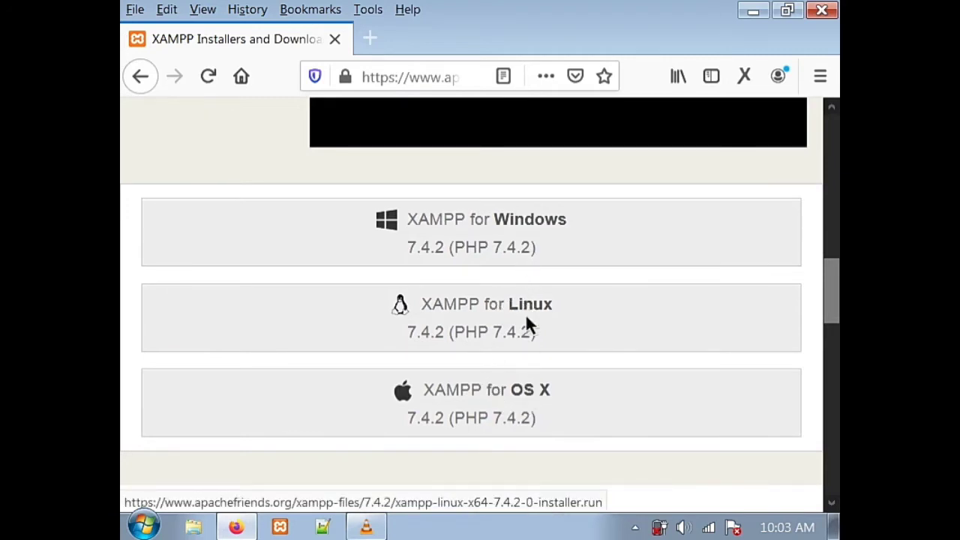
pyautogui.moveTo(830, 304); pyautogui.dragTo(829, 361)
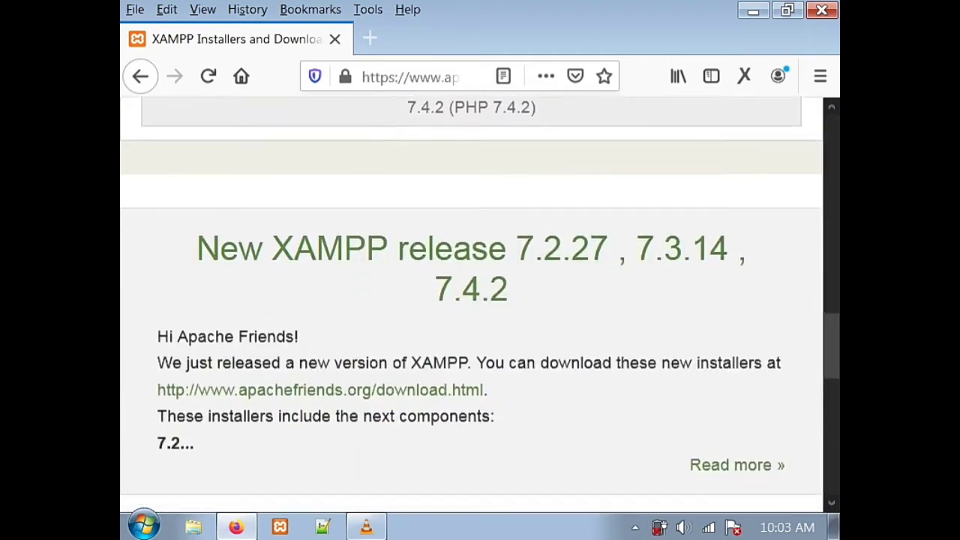
pyautogui.scroll(-3, 471, 300)
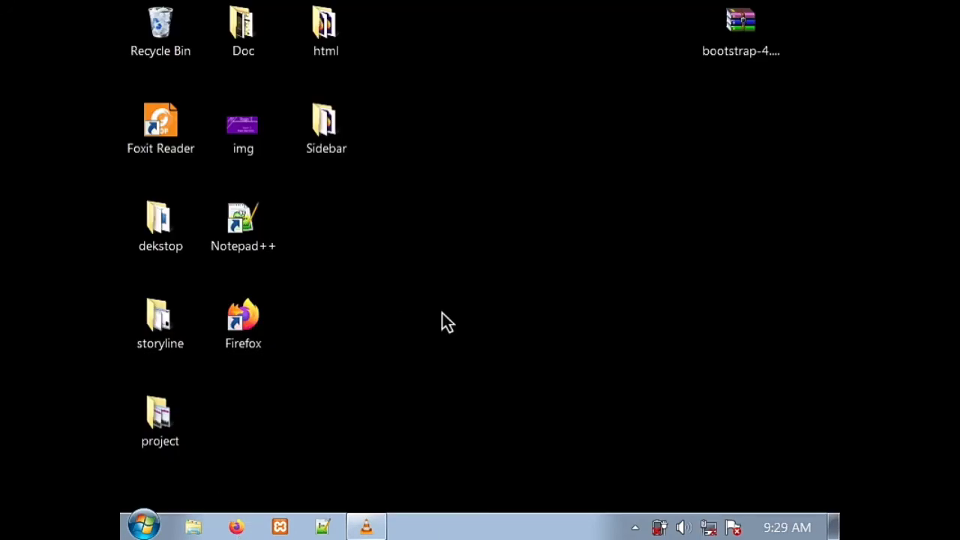
# - Start Apache and MySQL in XAMPP Control Panel, then minimize it
pyautogui.click(283, 529)
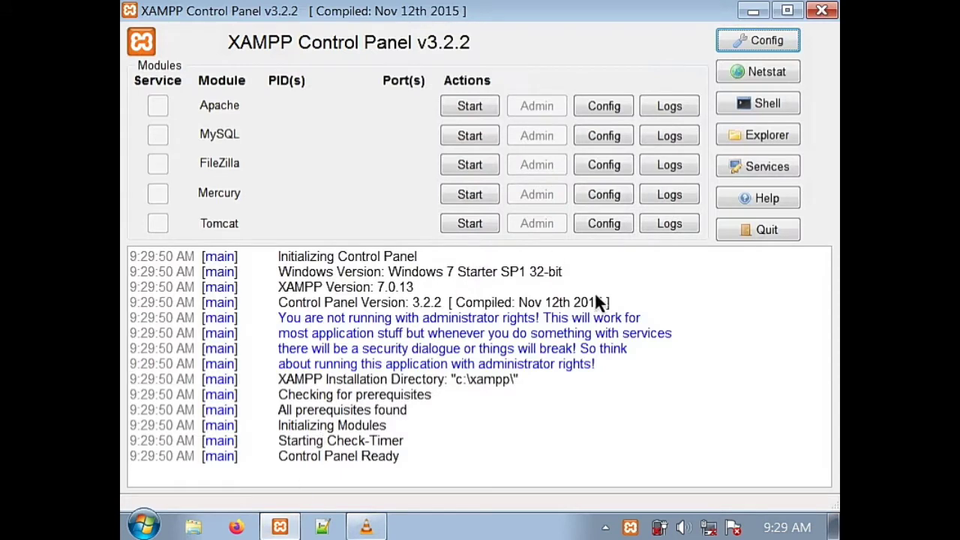
pyautogui.click(483, 103)
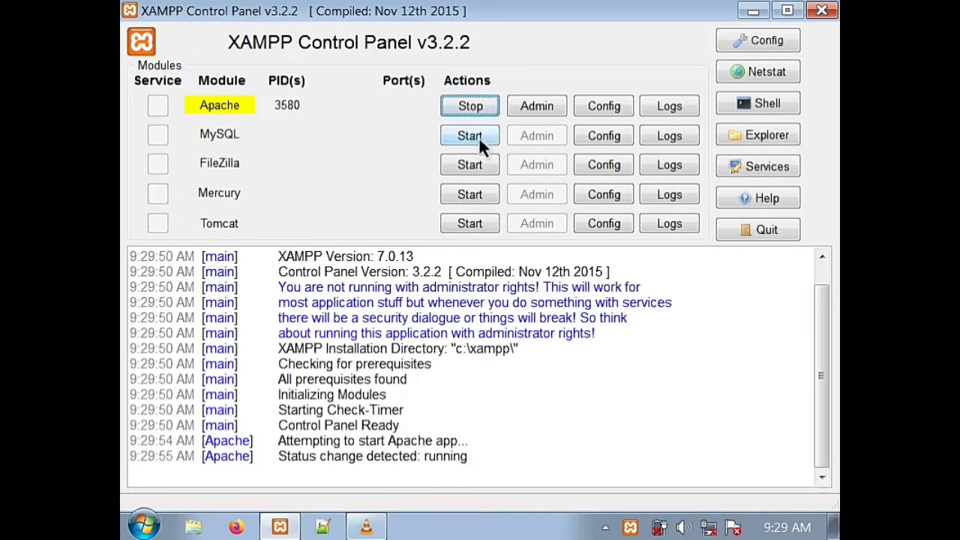
pyautogui.click(478, 140)
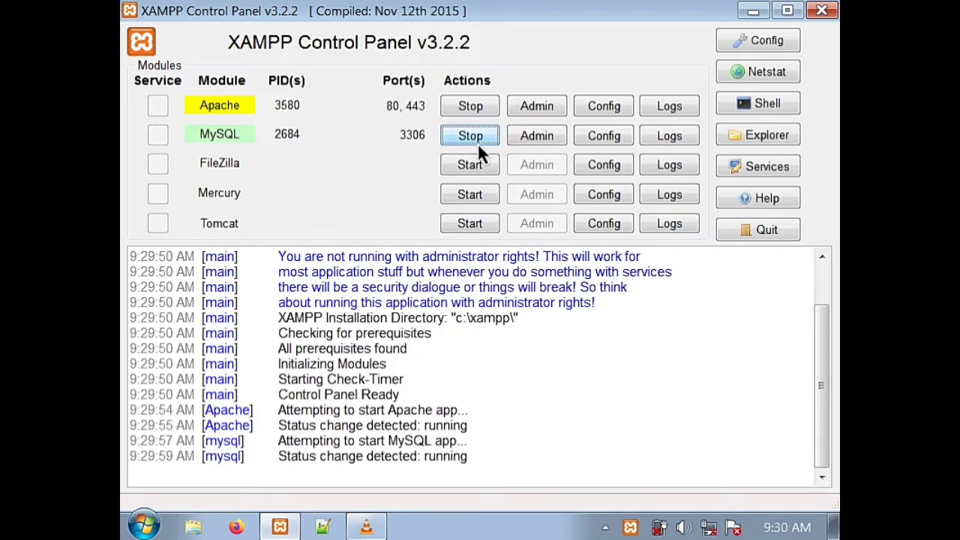
pyautogui.click(754, 14)
pyautogui.click(754, 17)
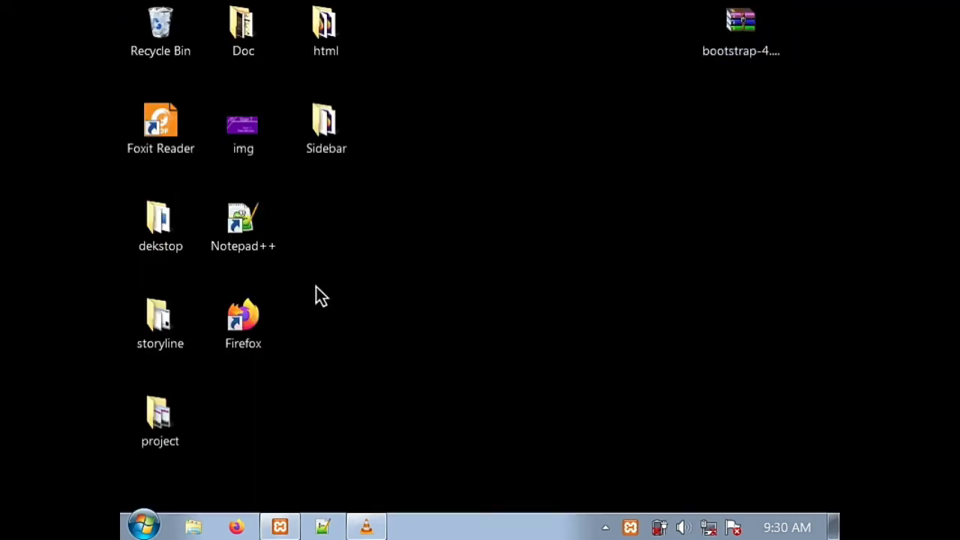
# - Open localhost/xampp/ in Firefox, go to the XAMPP welcome page and open phpMyAdmin
pyautogui.doubleClick(257, 307)
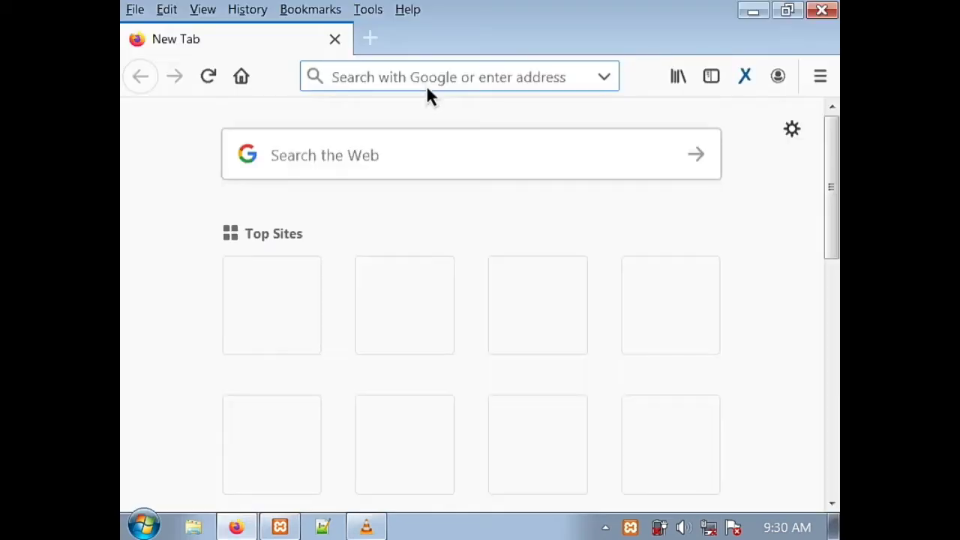
pyautogui.write('localho')
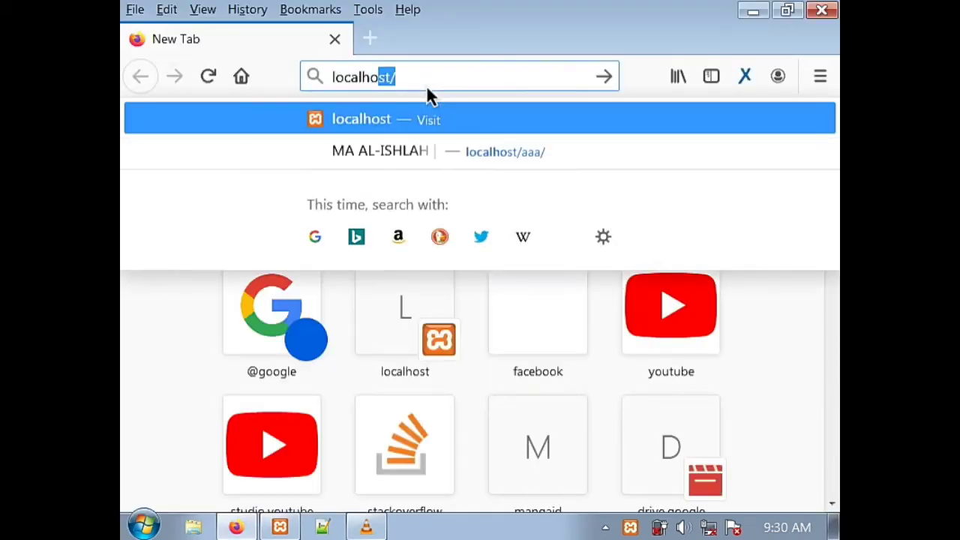
pyautogui.write('st/')
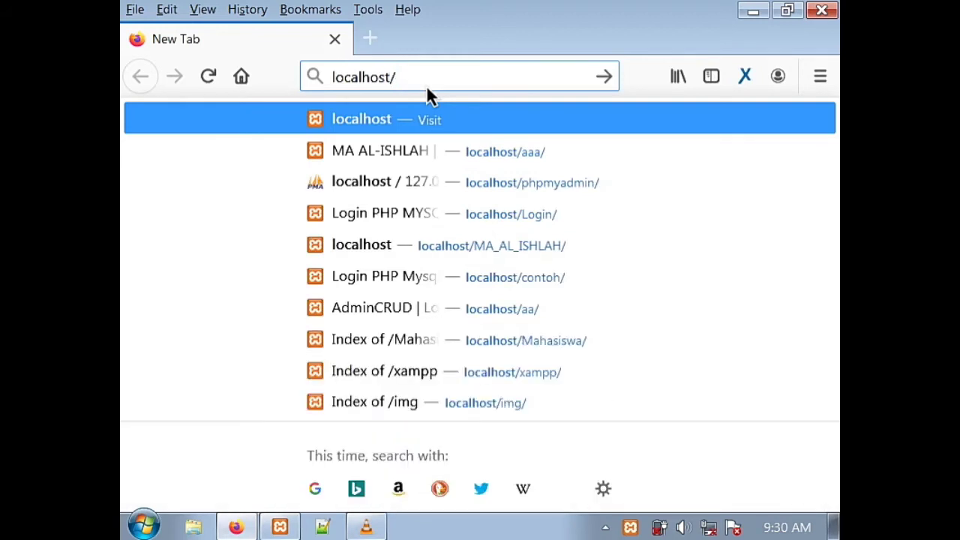
pyautogui.write('xampp/')
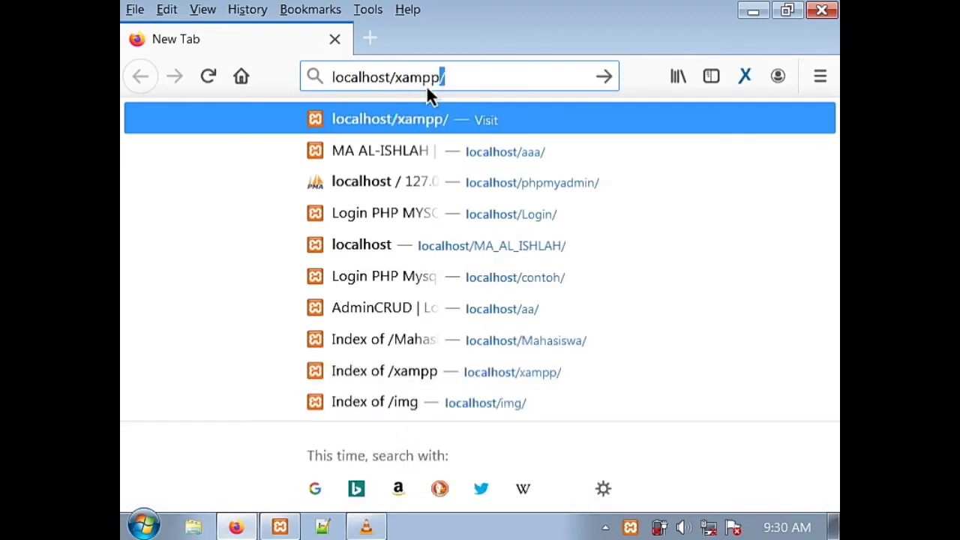
pyautogui.press('Return')
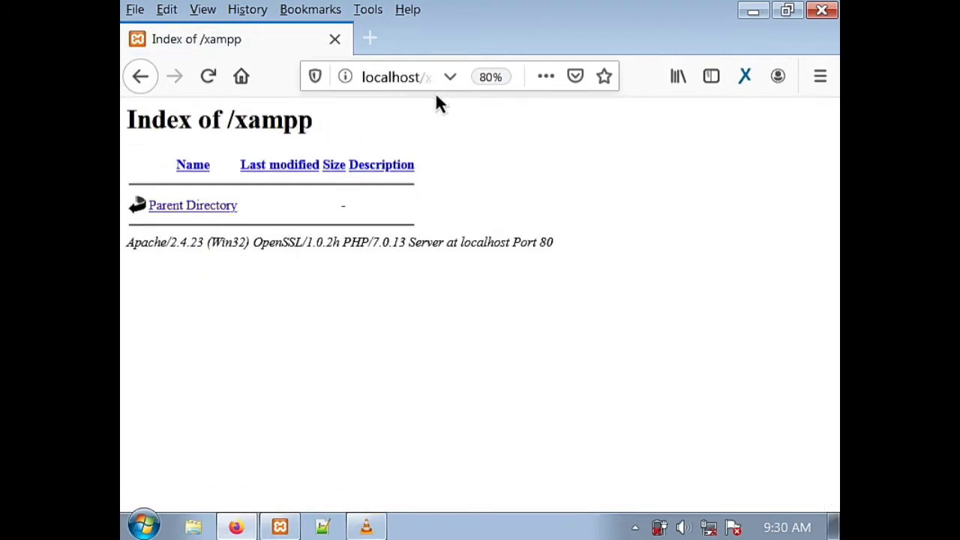
pyautogui.click(185, 212)
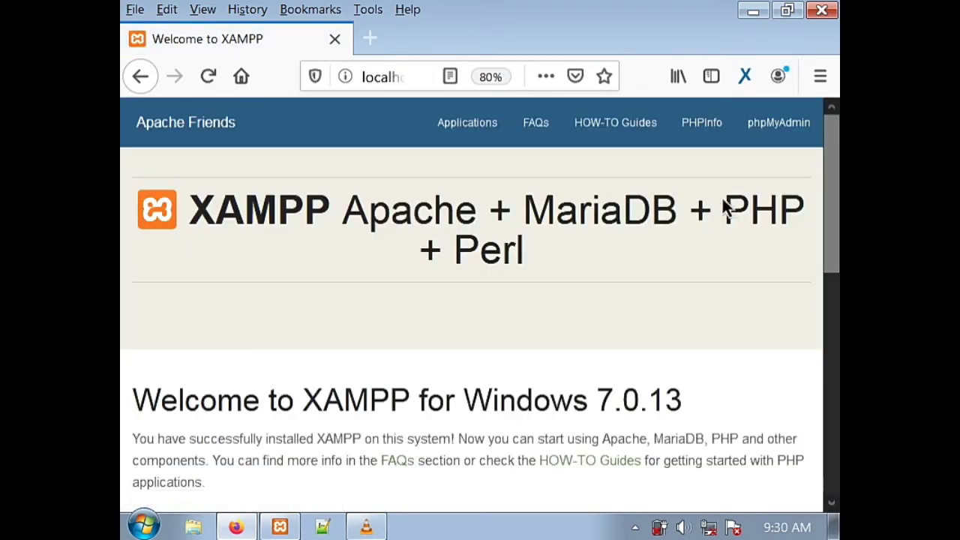
pyautogui.scroll(-7, 835, 150)
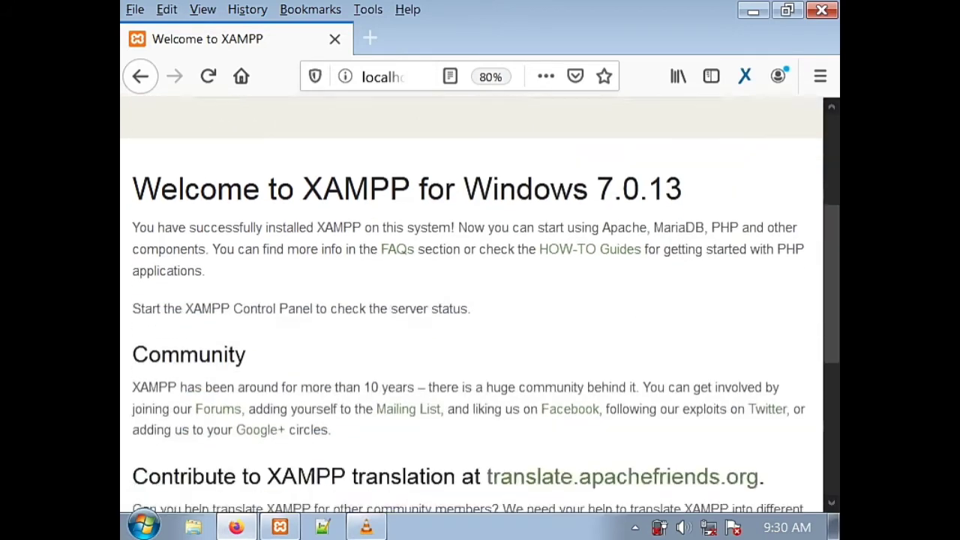
pyautogui.moveTo(830, 353); pyautogui.dragTo(838, 120)
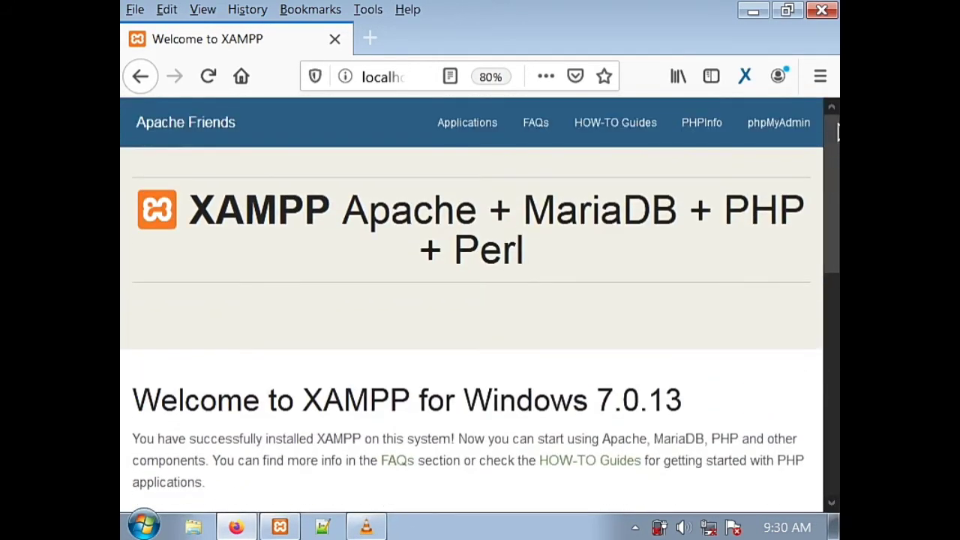
pyautogui.click(781, 132)
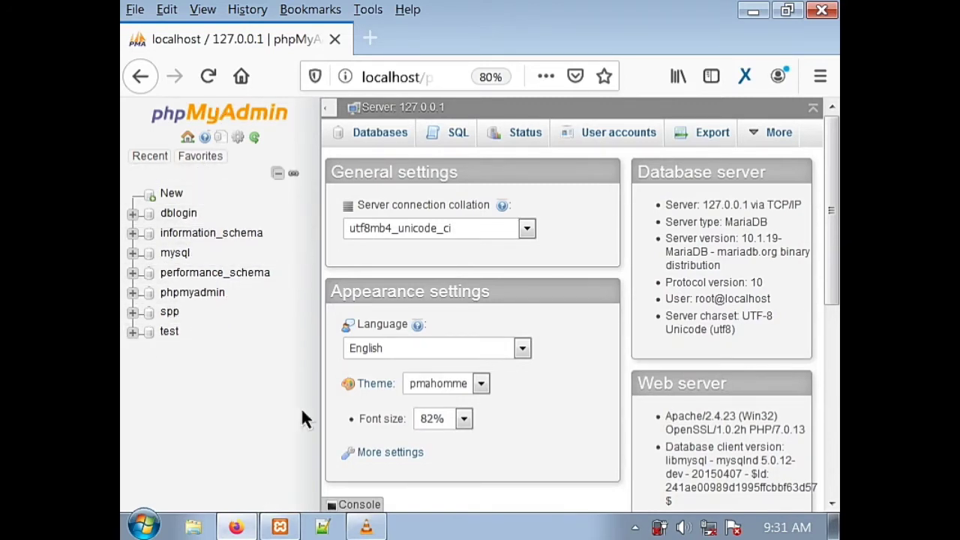
# - Create a database named dbmahasiswa with the default collation
pyautogui.click(171, 195)
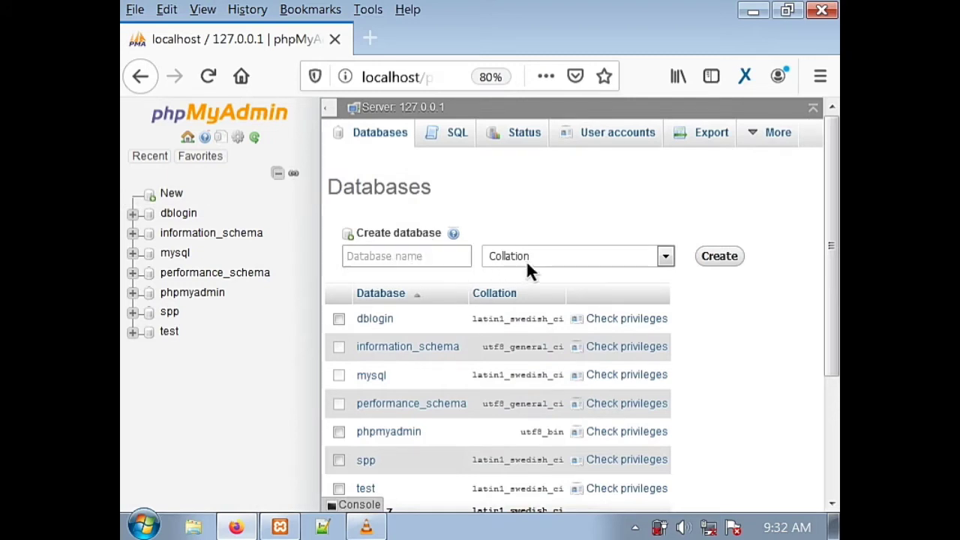
pyautogui.click(666, 256)
pyautogui.click(398, 264)
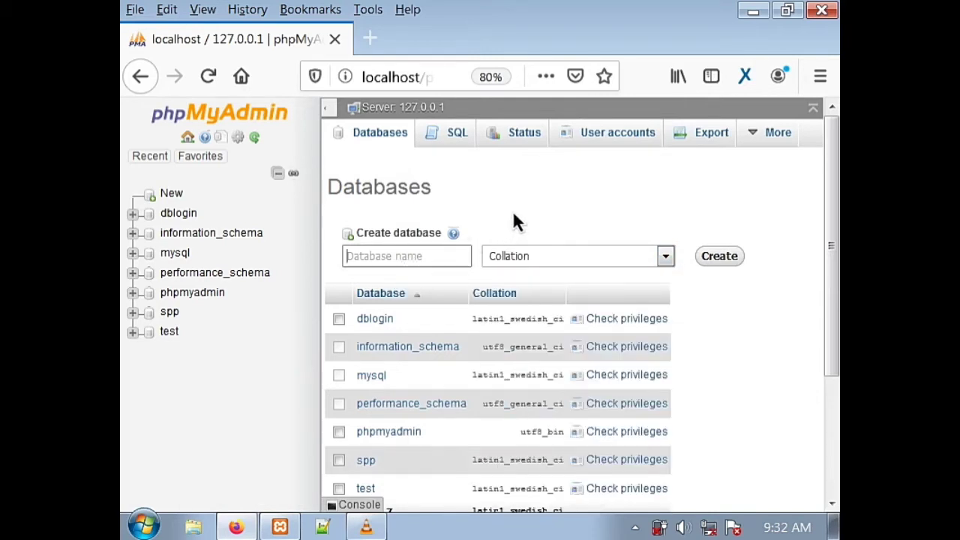
pyautogui.write('db')
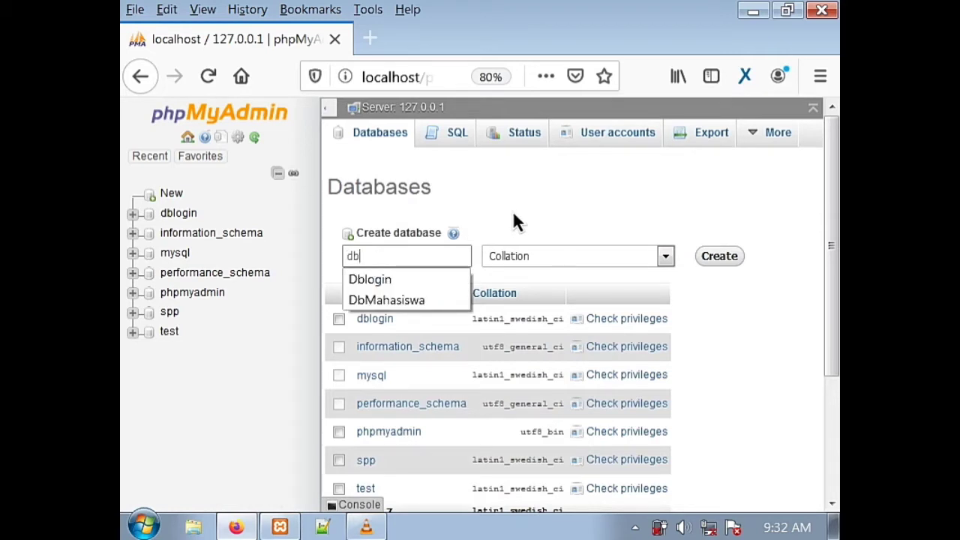
pyautogui.write('mmaha')
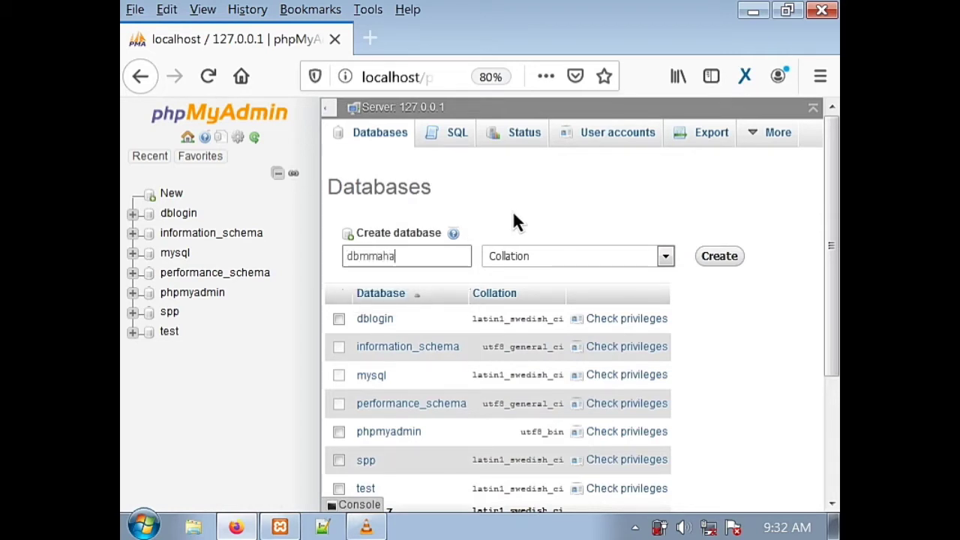
pyautogui.press('BackSpace')
pyautogui.press('BackSpace')
pyautogui.press('BackSpace')
pyautogui.press('BackSpace')
pyautogui.write('aha')
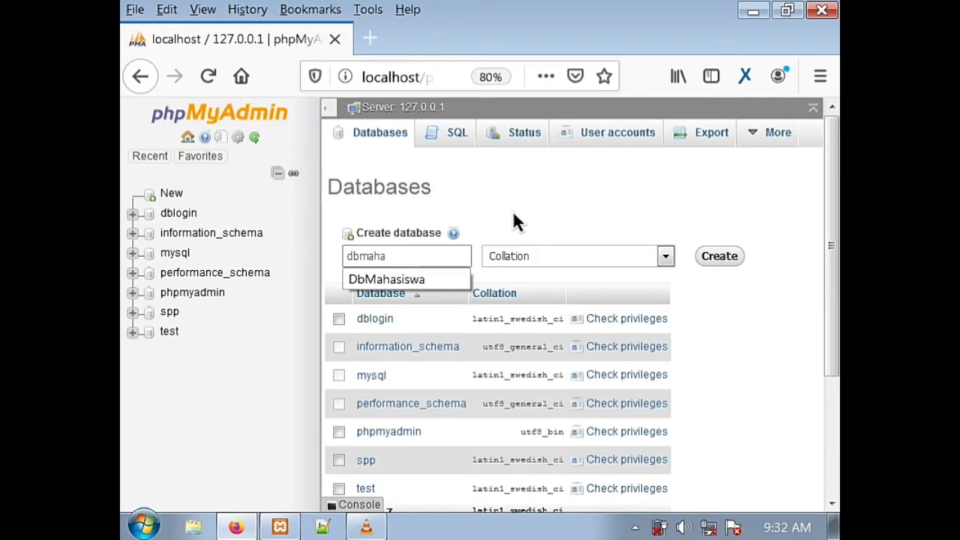
pyautogui.write('siswa')
pyautogui.click(716, 259)
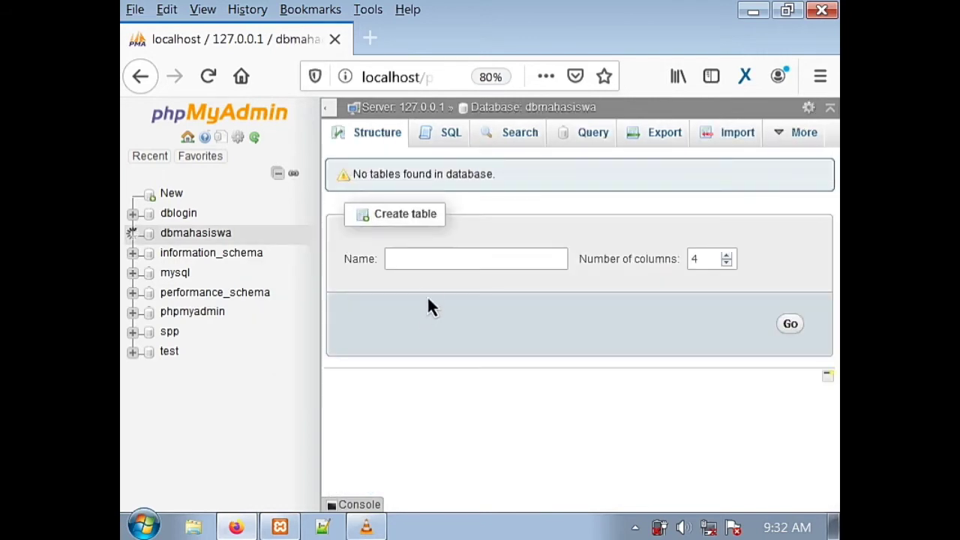
# - Start a table named tbmahasiswa with 5 columns and open its column form
pyautogui.click(438, 268)
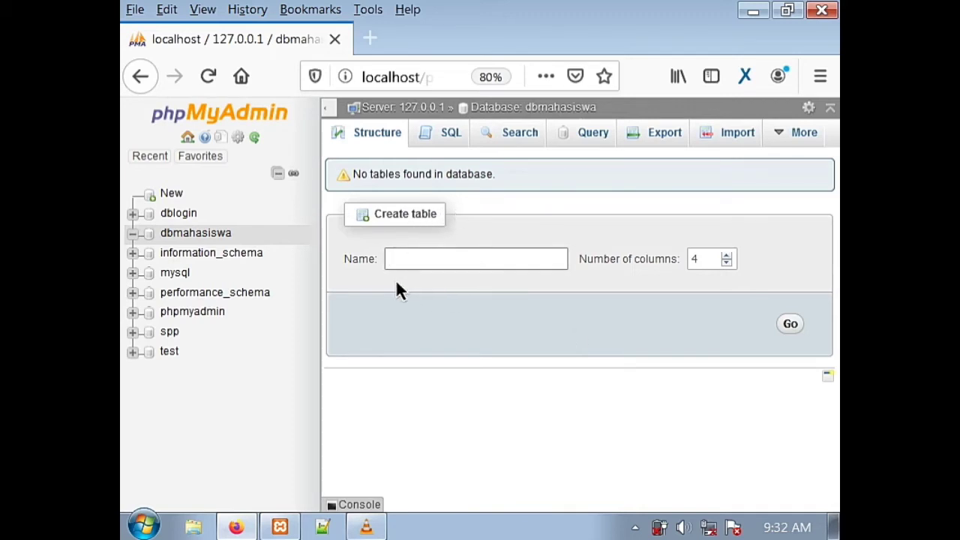
pyautogui.write('tbna')
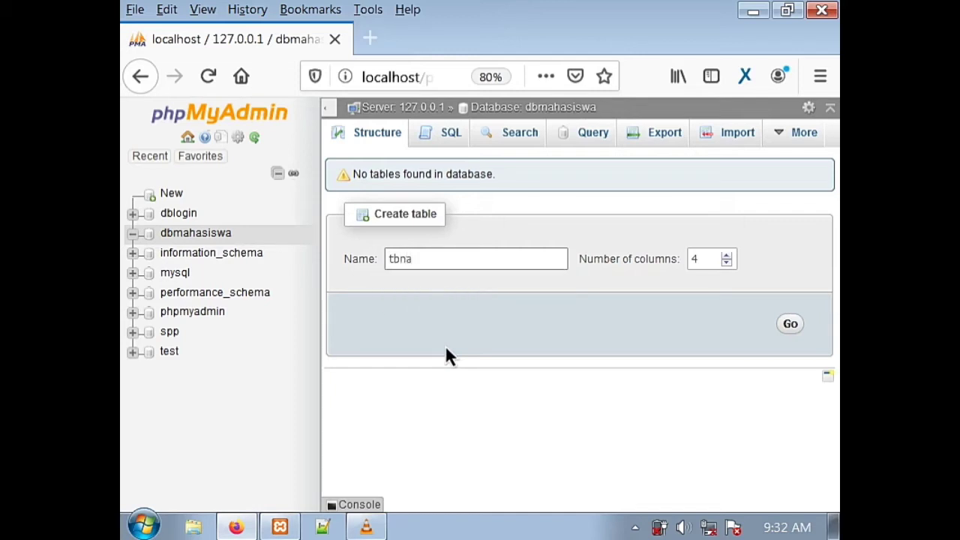
pyautogui.press('BackSpace')
pyautogui.press('BackSpace')
pyautogui.write('ma')
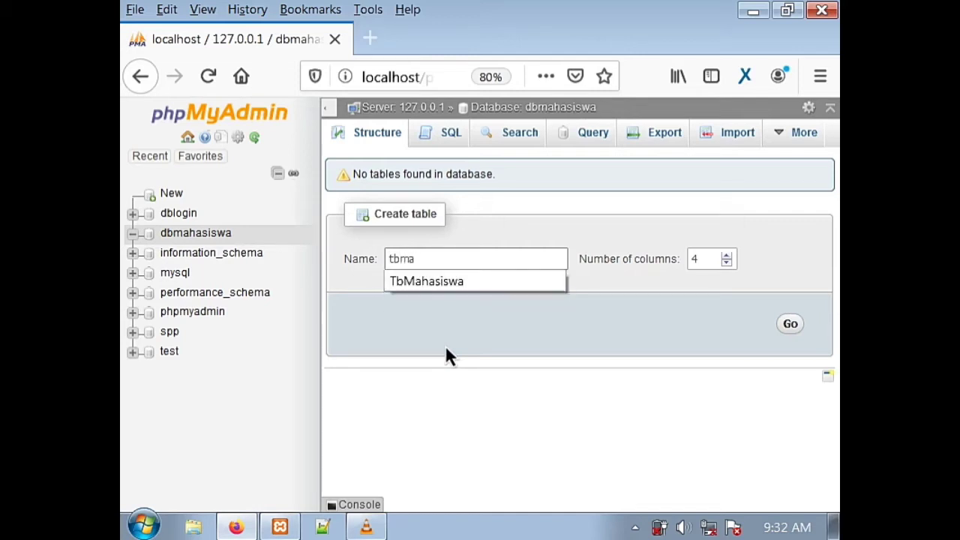
pyautogui.write('hasiswa')
pyautogui.click(727, 256)
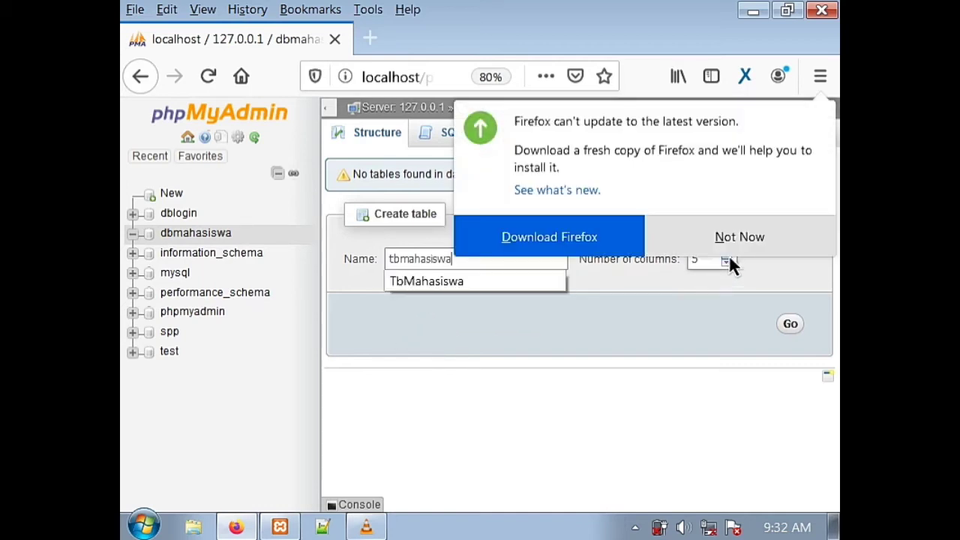
pyautogui.click(765, 236)
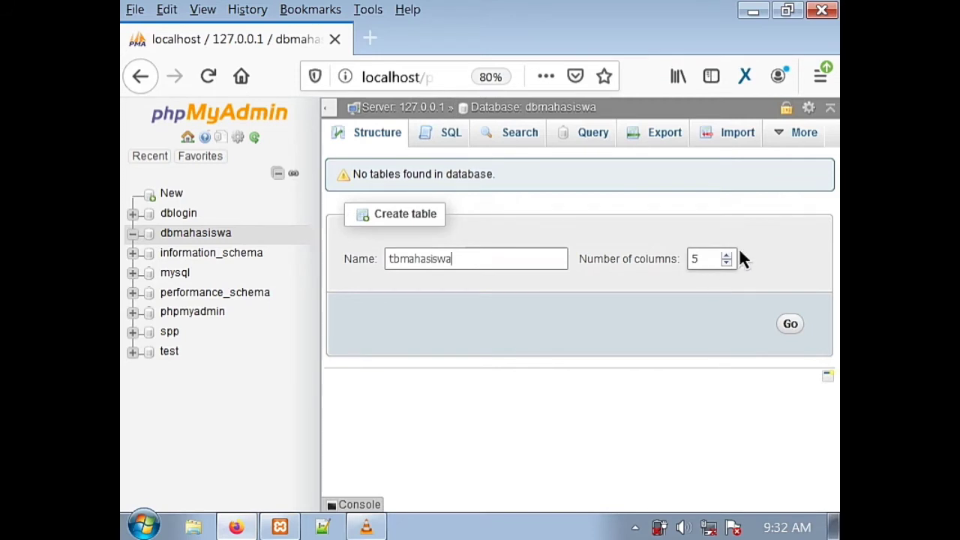
pyautogui.click(791, 324)
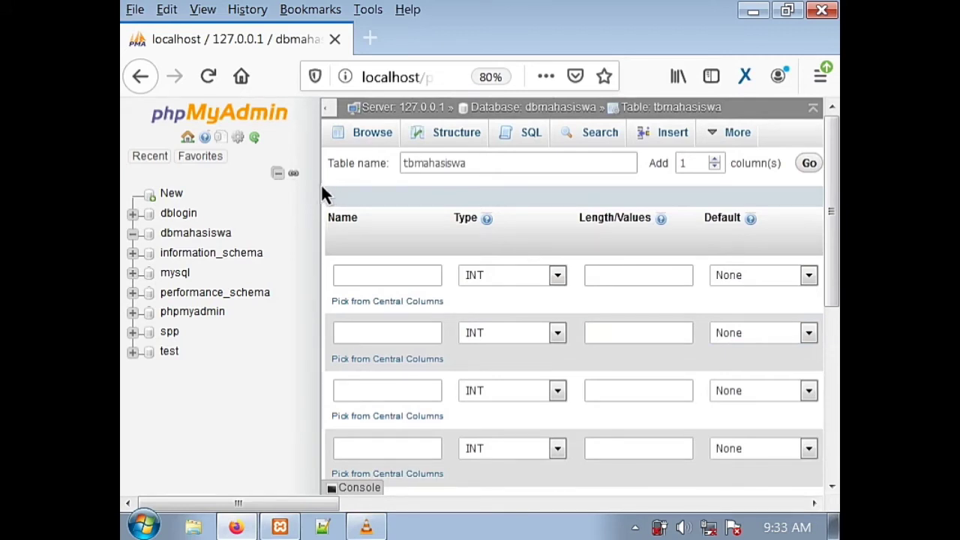
# - Name the first three columns NIM, Nama_Mahasiswa and Prodi
pyautogui.moveTo(322, 193); pyautogui.dragTo(281, 195)
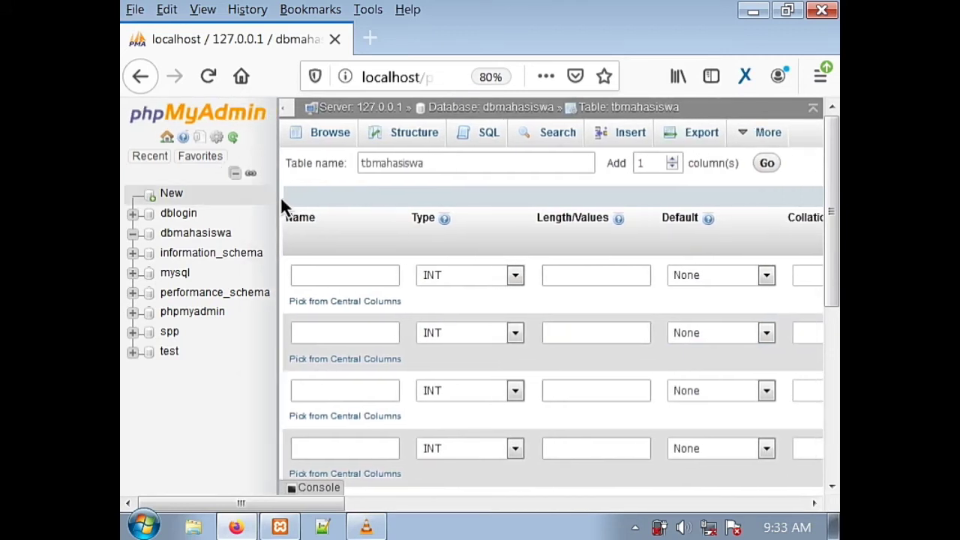
pyautogui.click(334, 278)
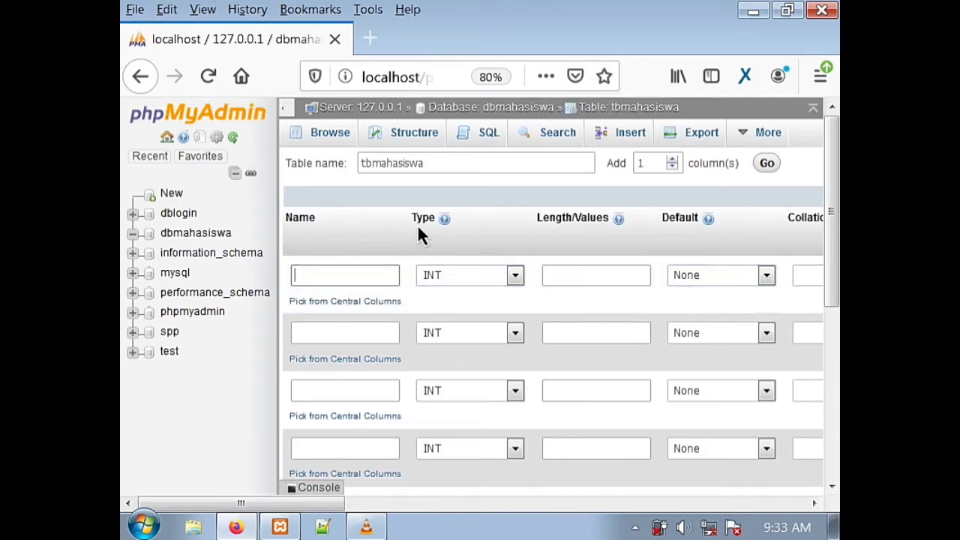
pyautogui.write('NIM')
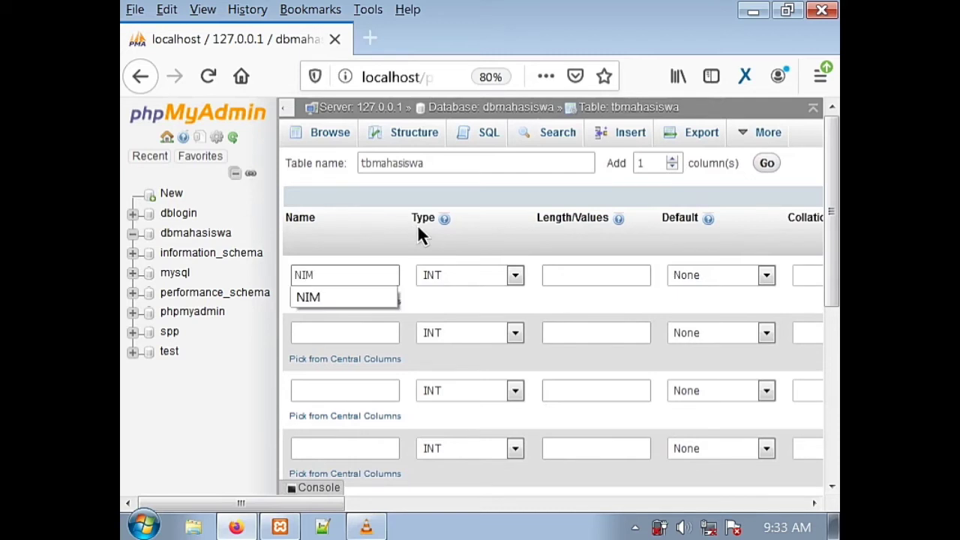
pyautogui.click(337, 342)
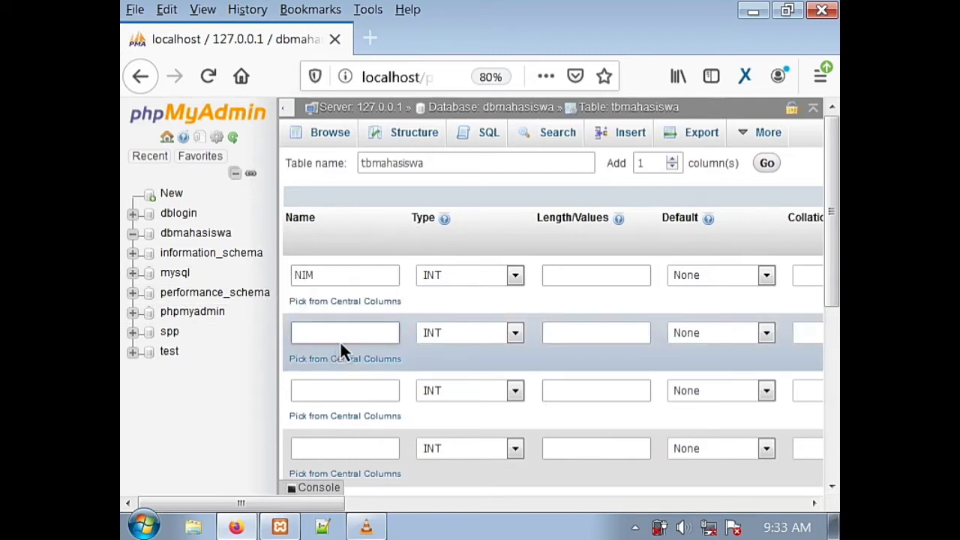
pyautogui.write('Na')
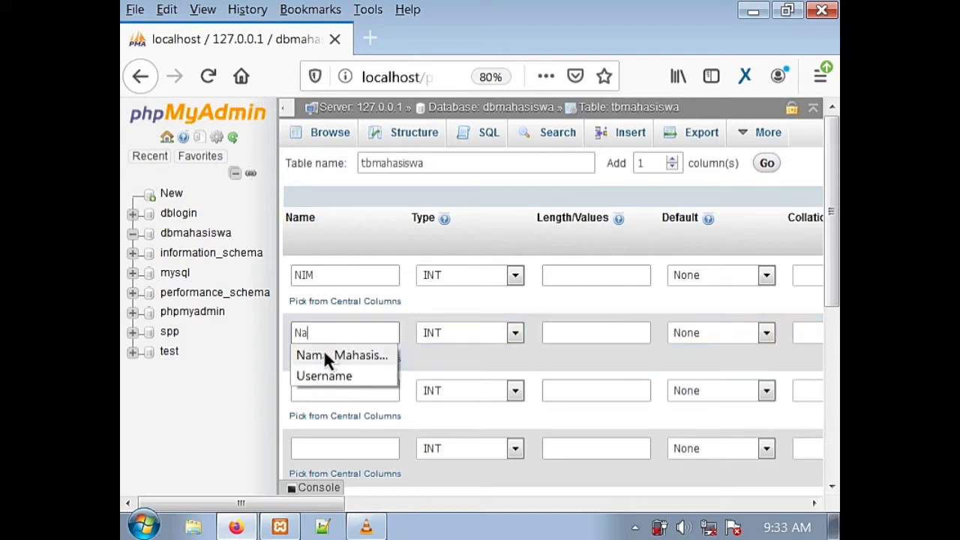
pyautogui.click(327, 356)
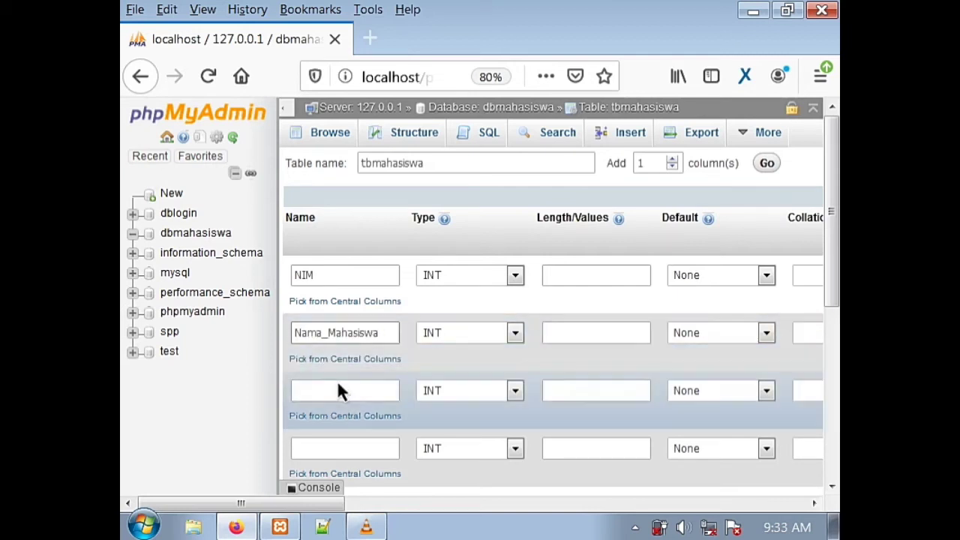
pyautogui.click(339, 390)
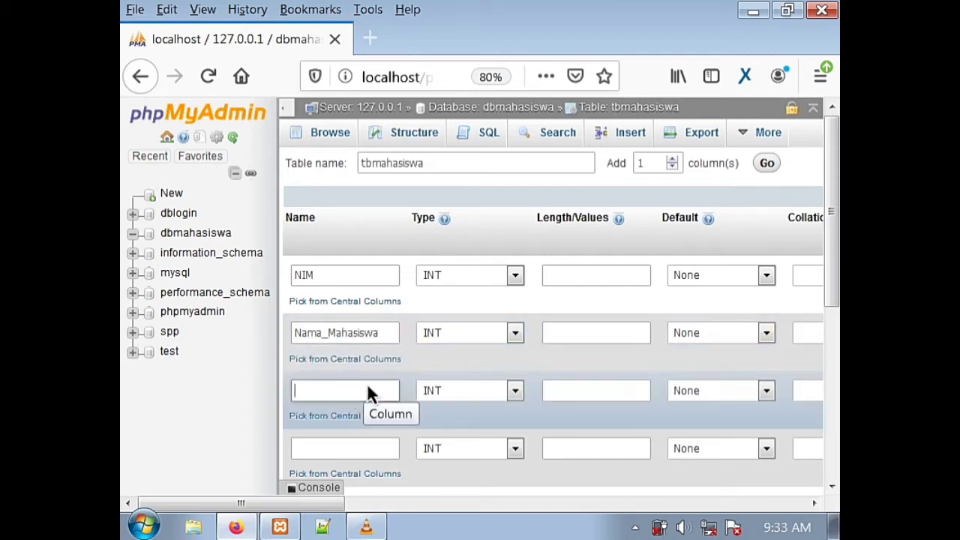
pyautogui.write('Pro')
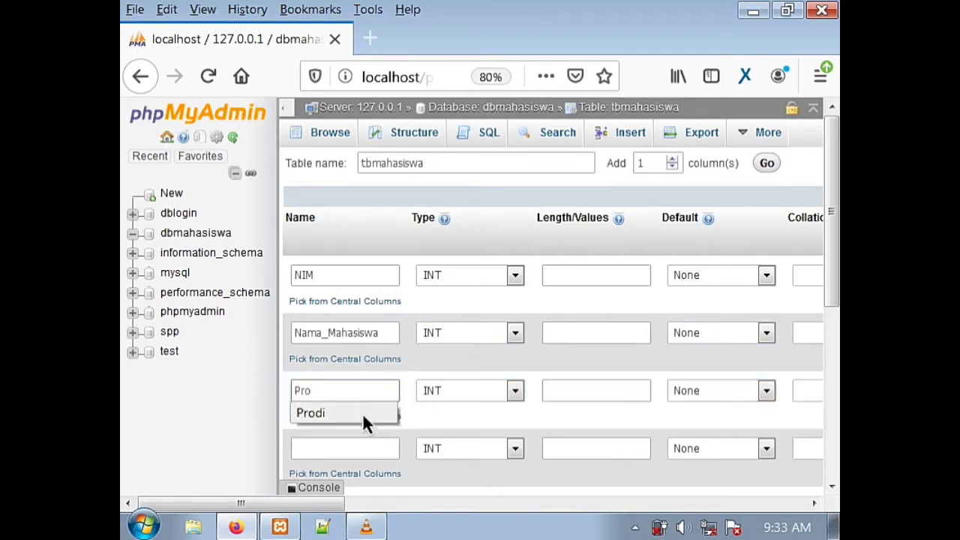
pyautogui.click(362, 413)
# - Name the fourth and fifth columns Angkatan and Alamat
pyautogui.click(350, 452)
pyautogui.scroll(-2, 350, 451)
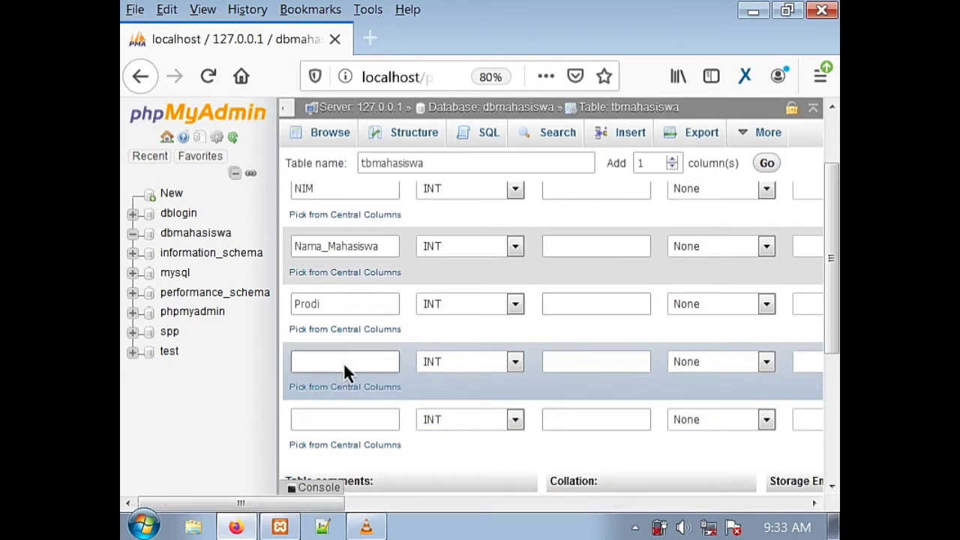
pyautogui.write('Ang')
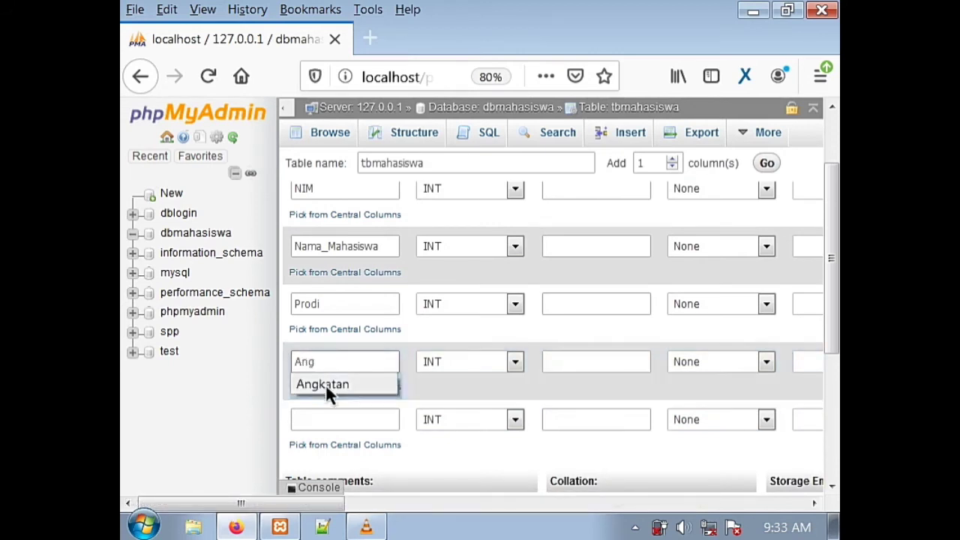
pyautogui.click(325, 386)
pyautogui.click(333, 422)
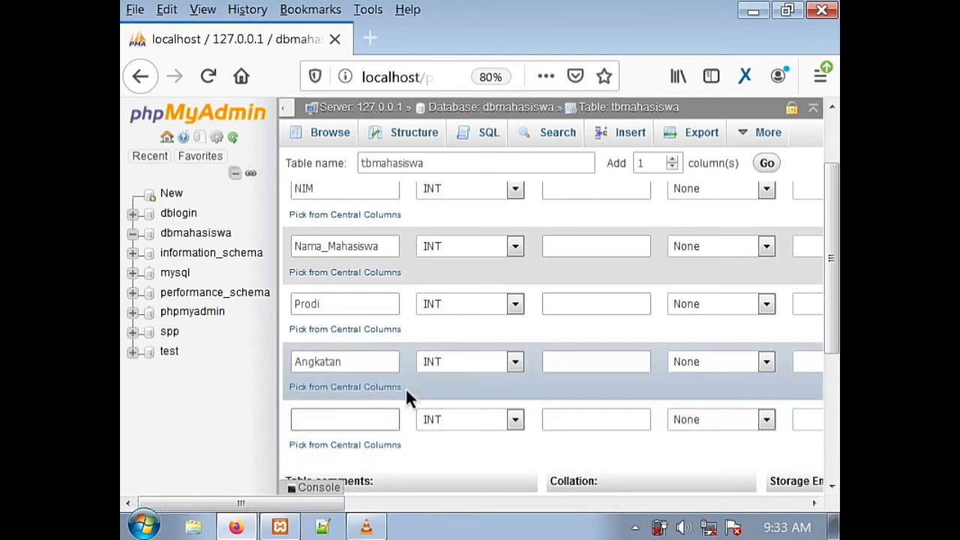
pyautogui.write('Ala')
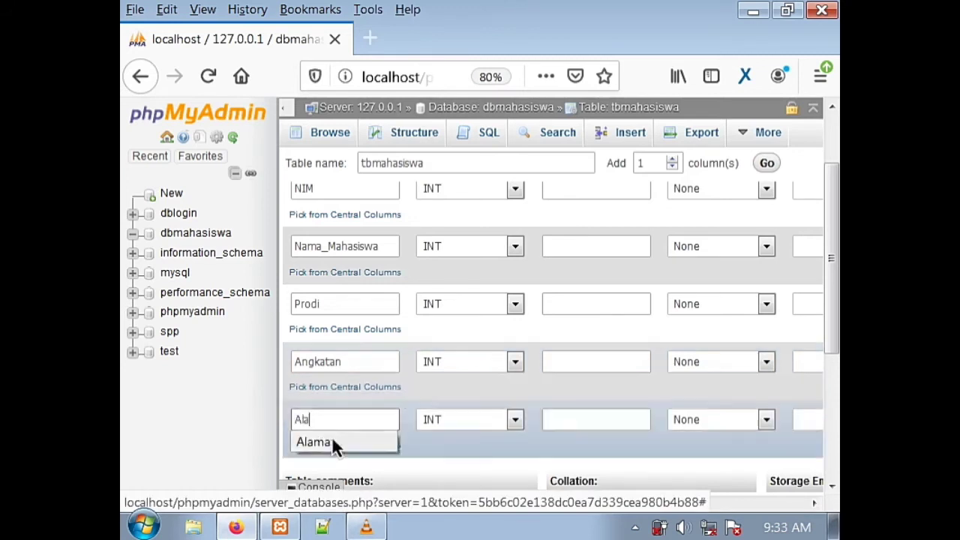
pyautogui.click(332, 443)
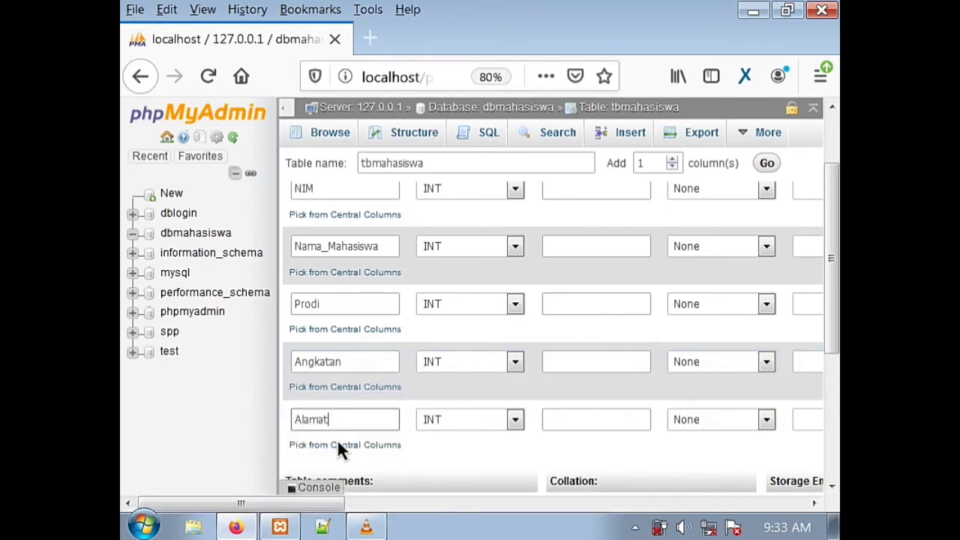
# - Make NIM VARCHAR(20) and Nama_Mahasiswa VARCHAR(50)
pyautogui.scroll(2, 526, 347)
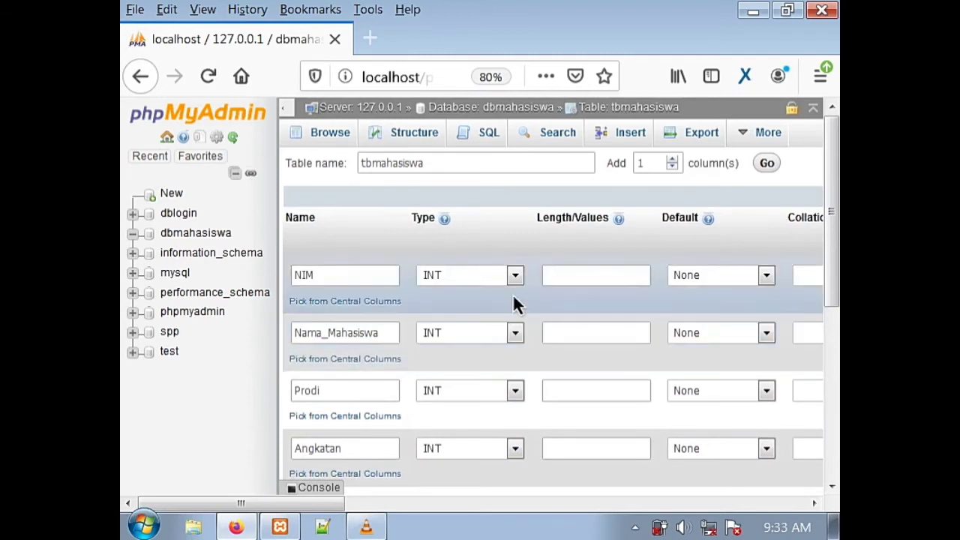
pyautogui.scroll(-2, 515, 304)
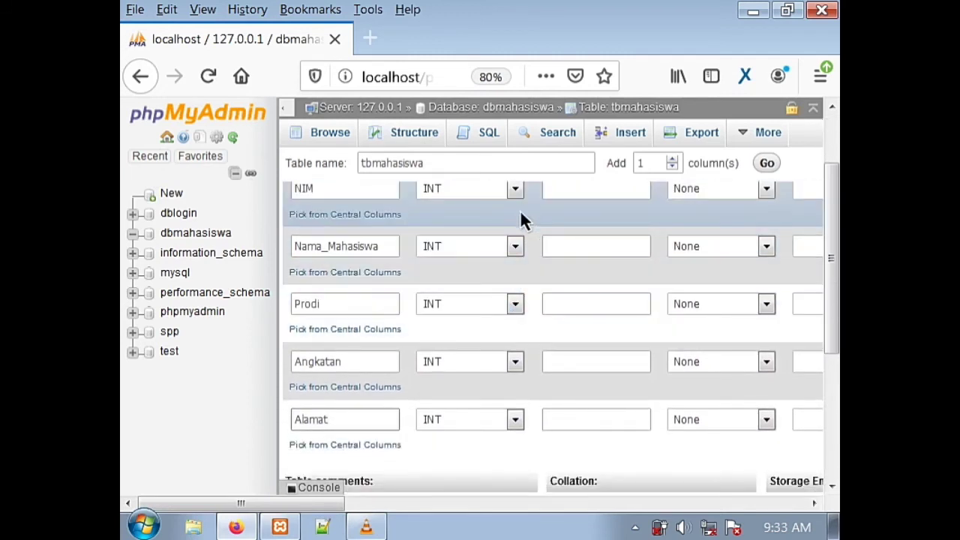
pyautogui.scroll(2, 519, 221)
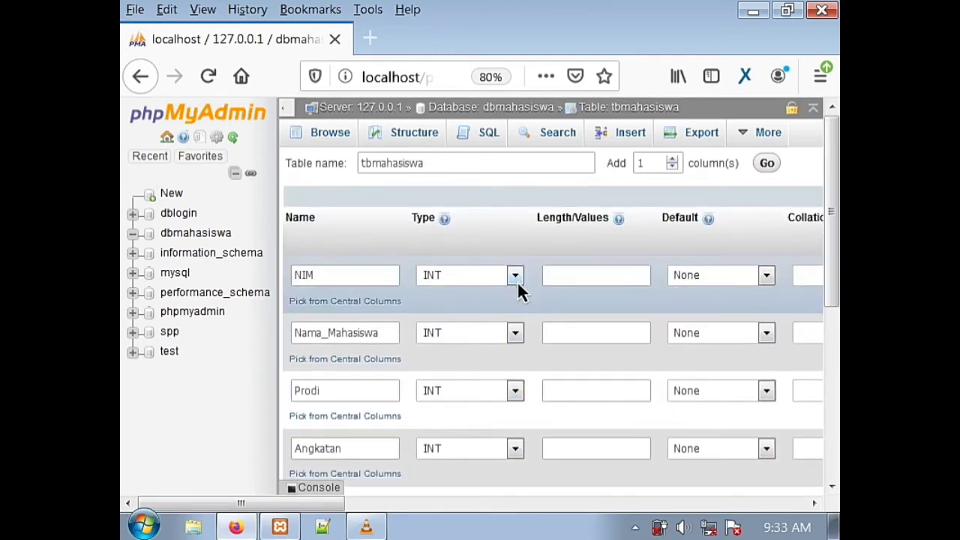
pyautogui.click(517, 281)
pyautogui.click(502, 318)
pyautogui.click(568, 278)
pyautogui.write('20')
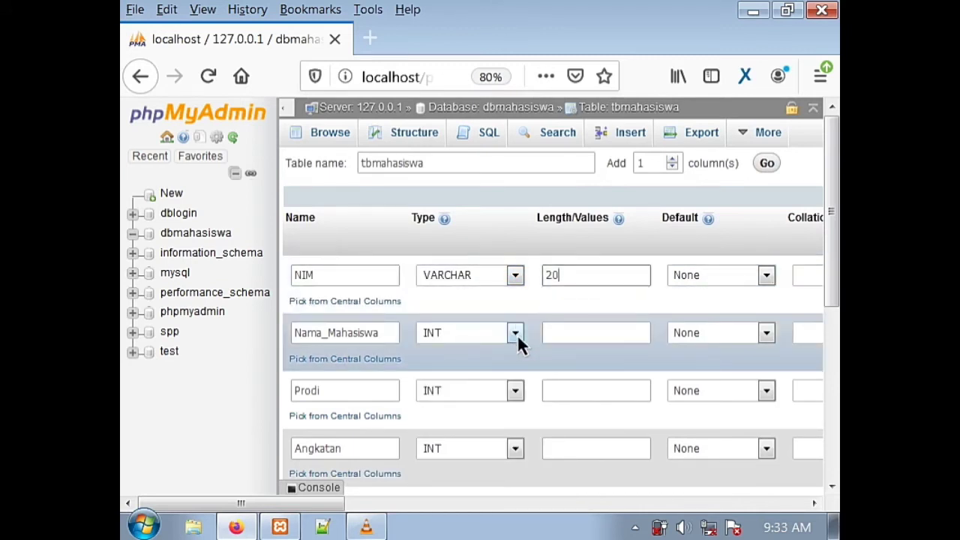
pyautogui.click(517, 334)
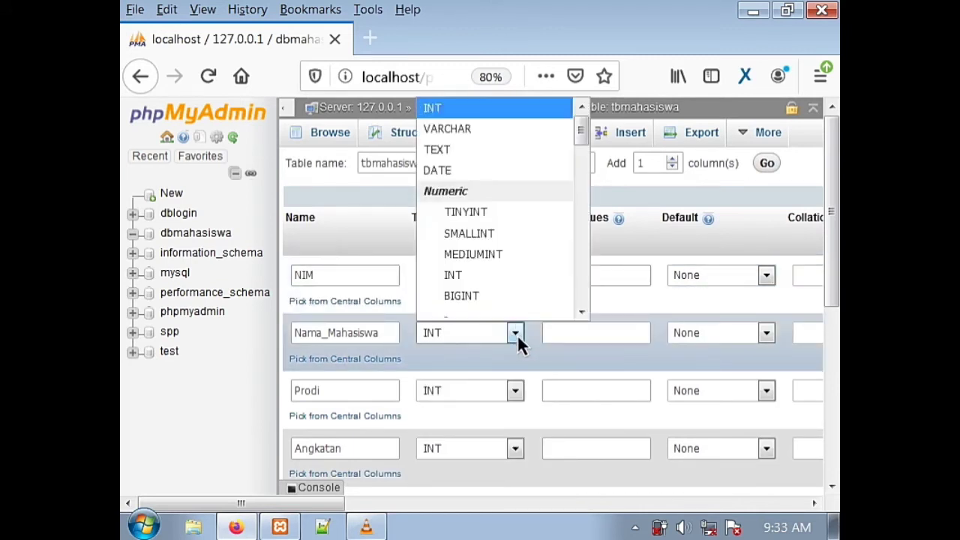
pyautogui.press('Escape')
pyautogui.click(463, 134)
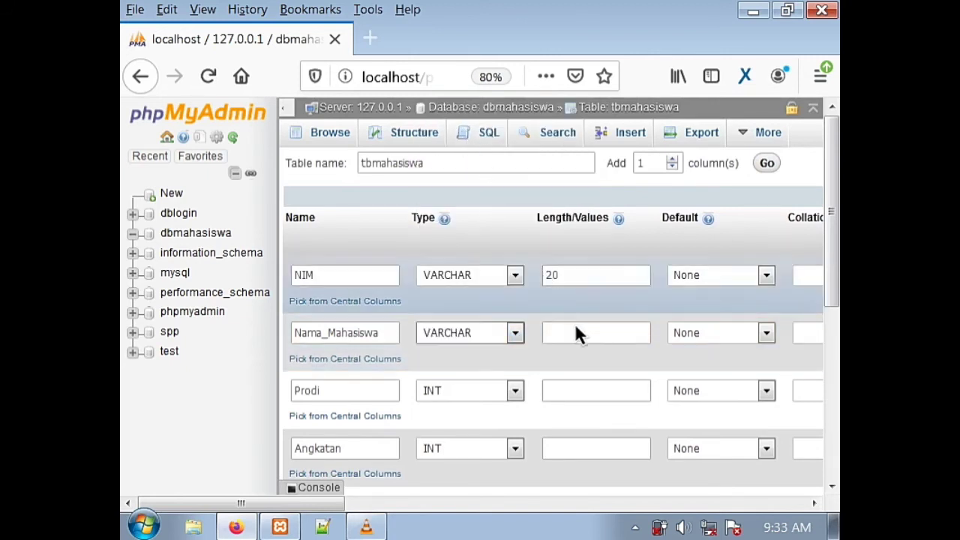
pyautogui.click(580, 327)
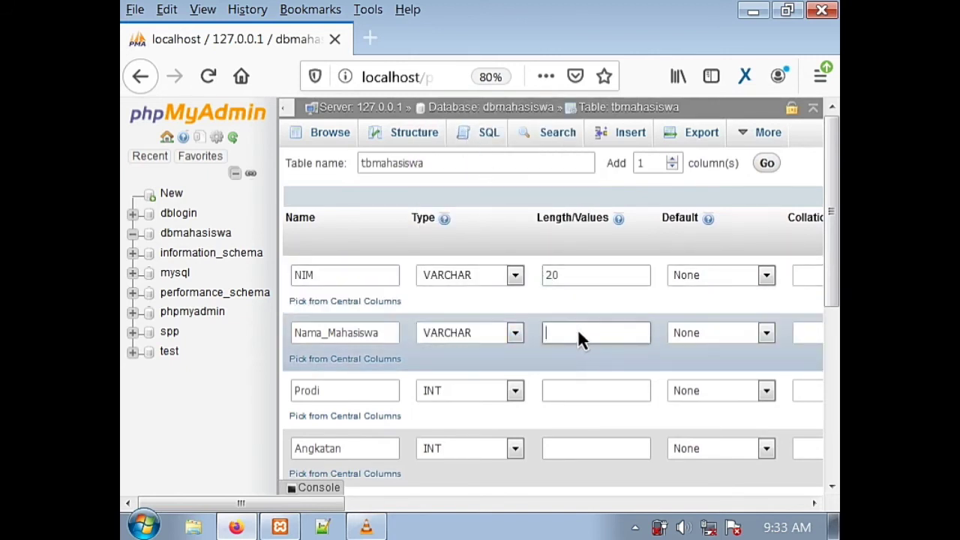
pyautogui.write('50')
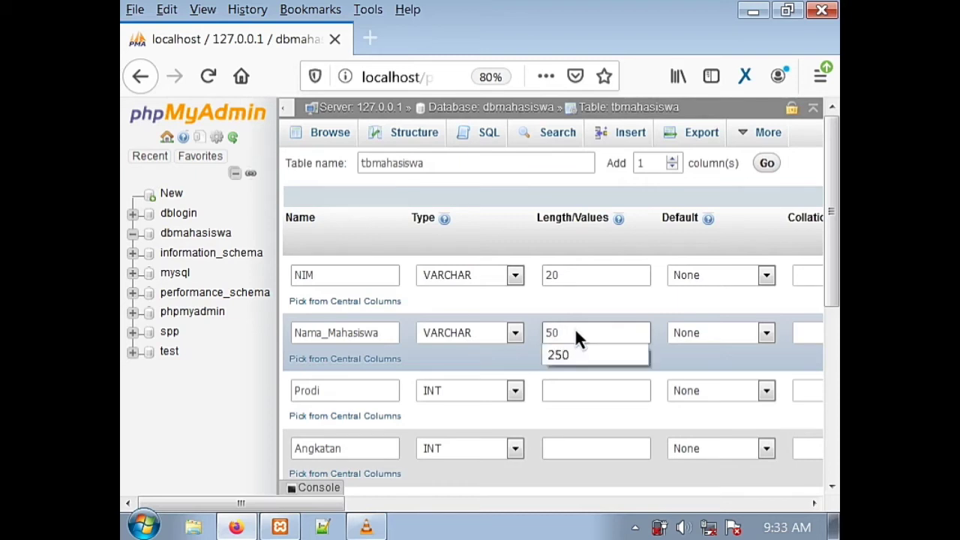
# - Make Prodi VARCHAR(25) and Angkatan VARCHAR(10)
pyautogui.click(514, 390)
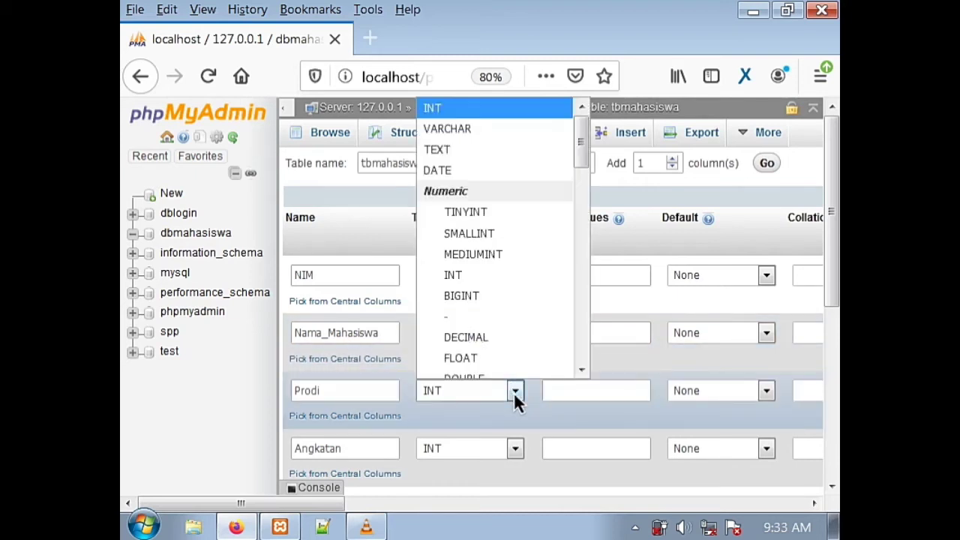
pyautogui.click(469, 126)
pyautogui.click(586, 401)
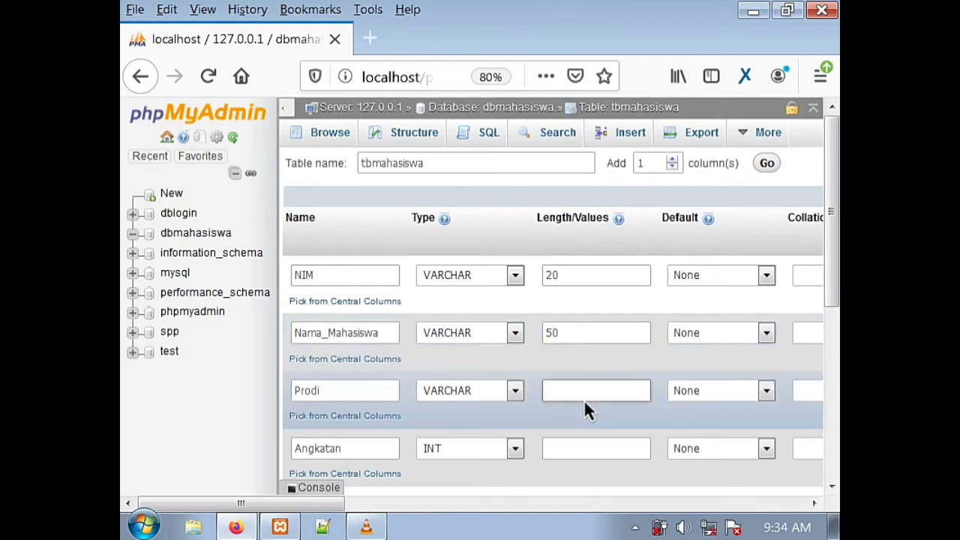
pyautogui.write('25')
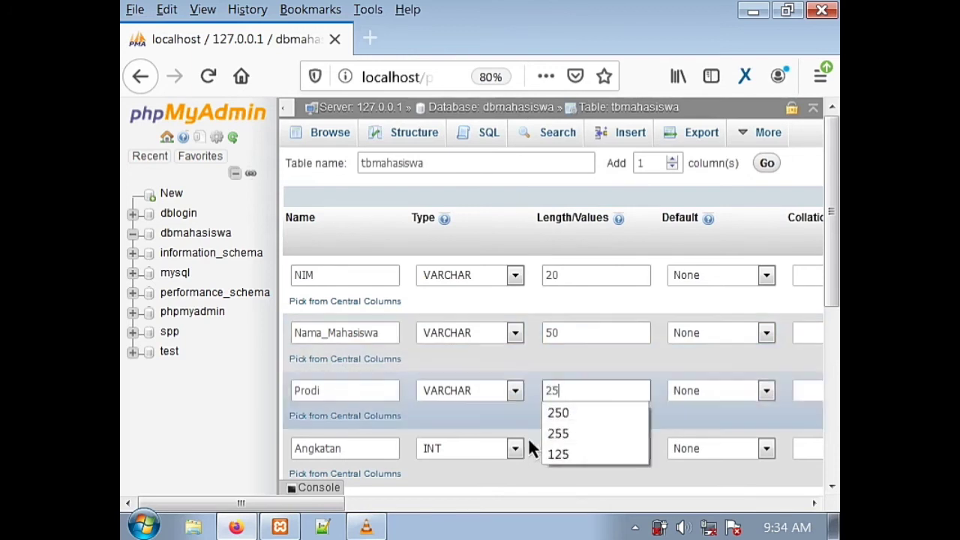
pyautogui.click(522, 445)
pyautogui.click(523, 445)
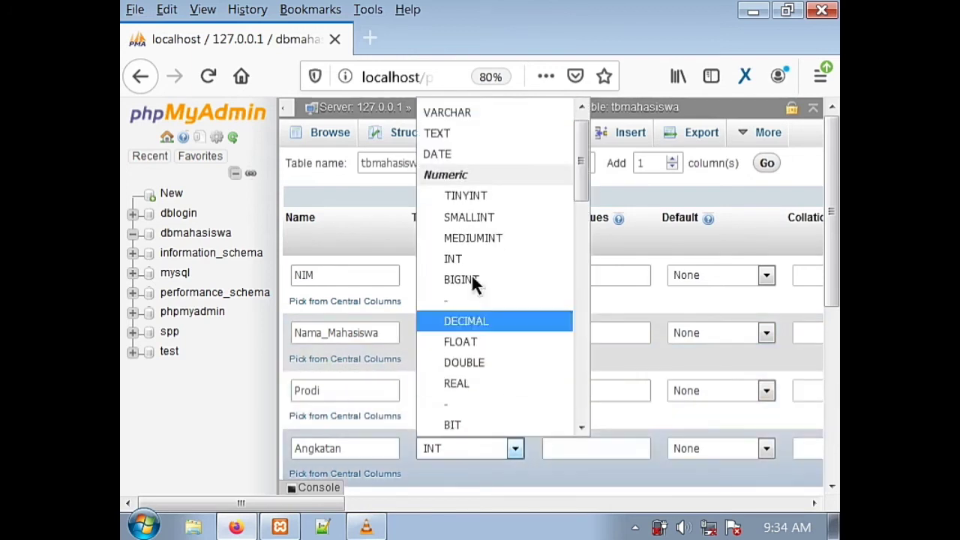
pyautogui.click(440, 120)
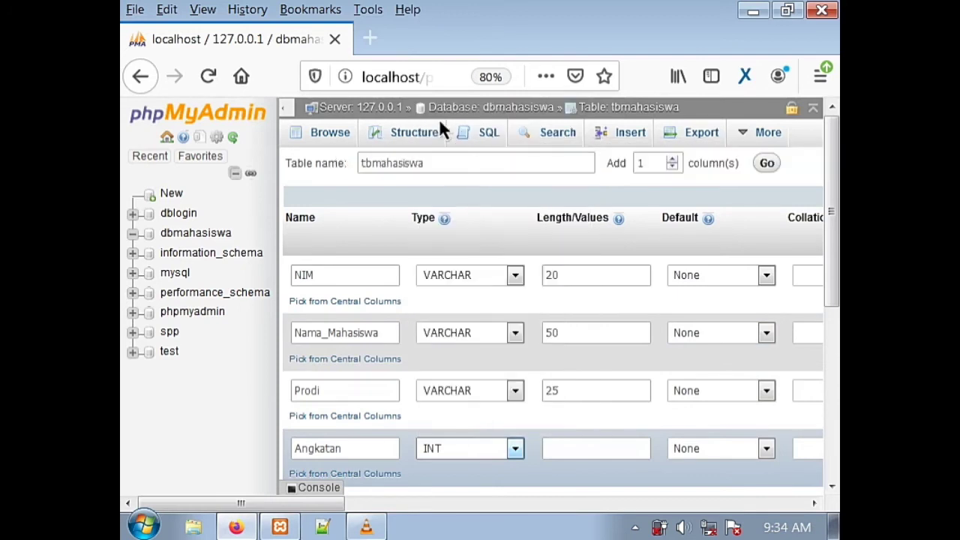
pyautogui.click(600, 455)
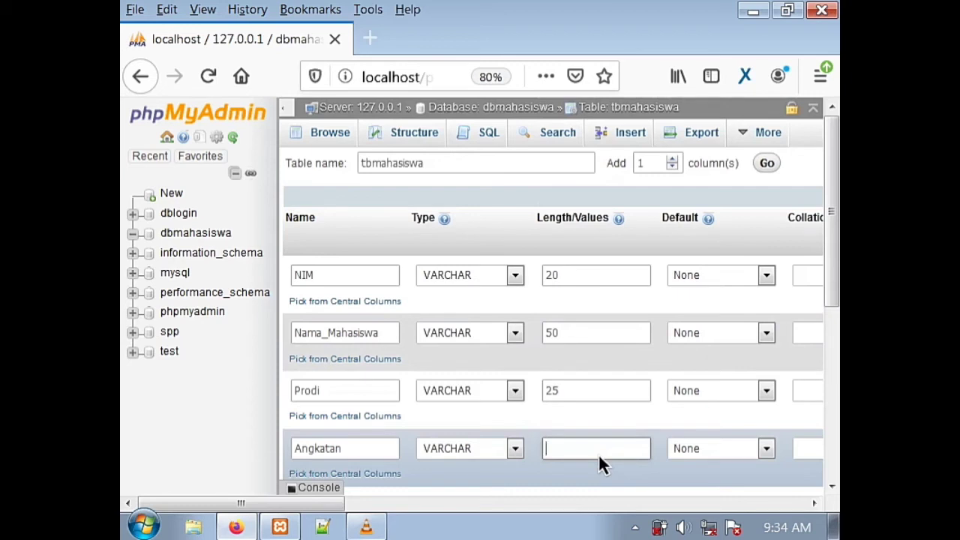
pyautogui.write('10')
# - Make Alamat a VARCHAR column with length 250
pyautogui.scroll(-3, 524, 377)
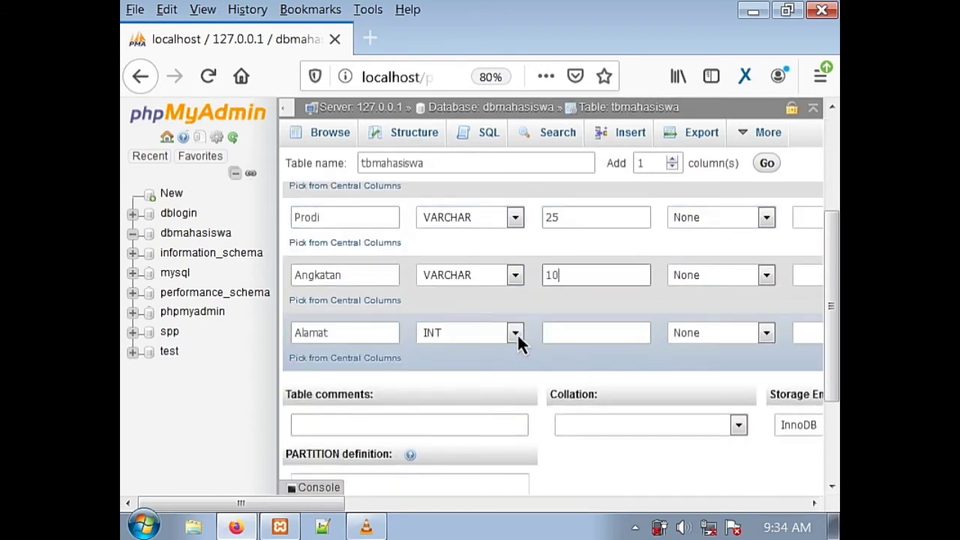
pyautogui.click(517, 333)
pyautogui.press('Escape')
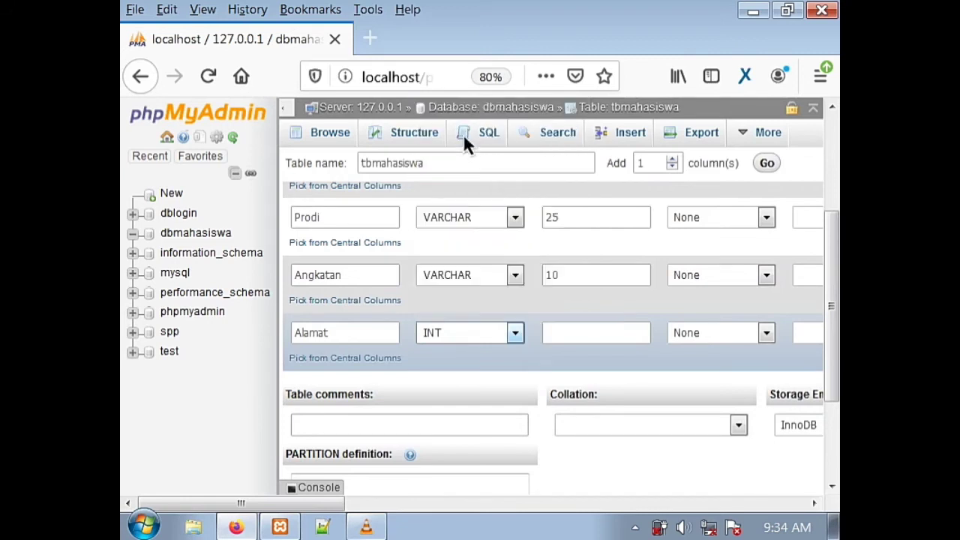
pyautogui.click(463, 133)
pyautogui.click(617, 337)
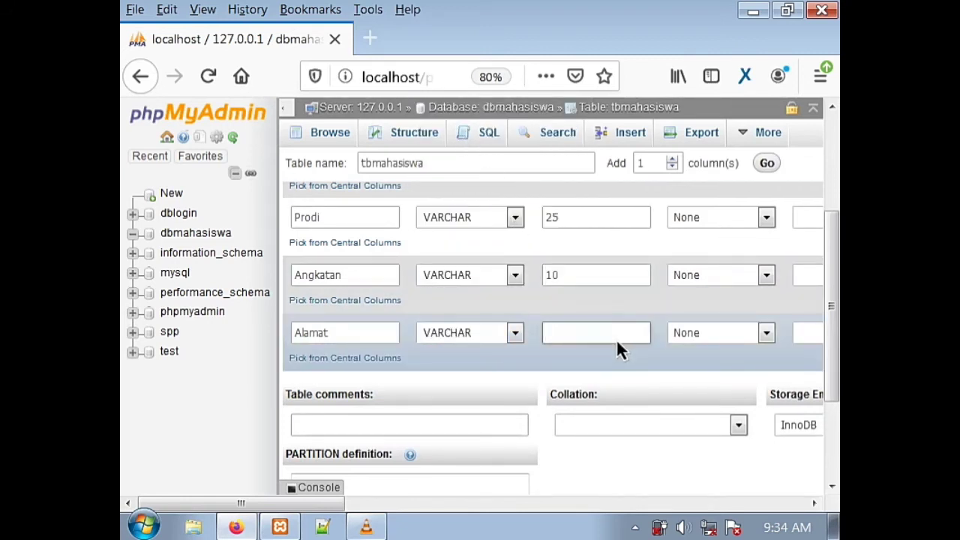
pyautogui.write('2')
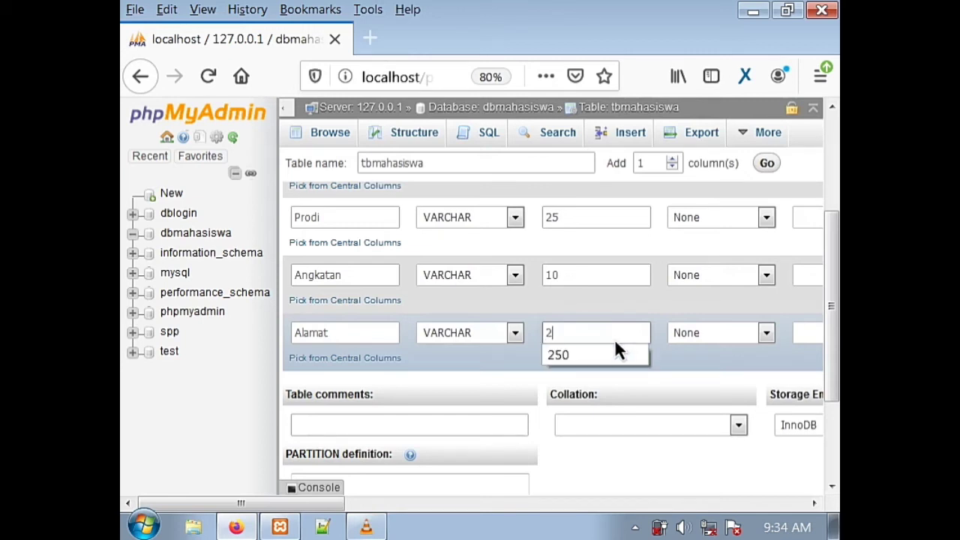
pyautogui.click(614, 359)
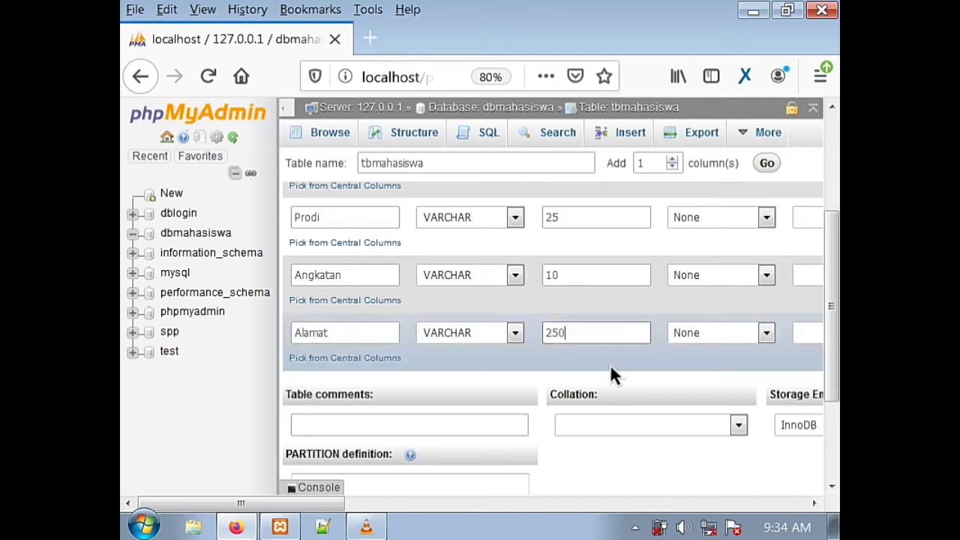
pyautogui.scroll(4, 555, 338)
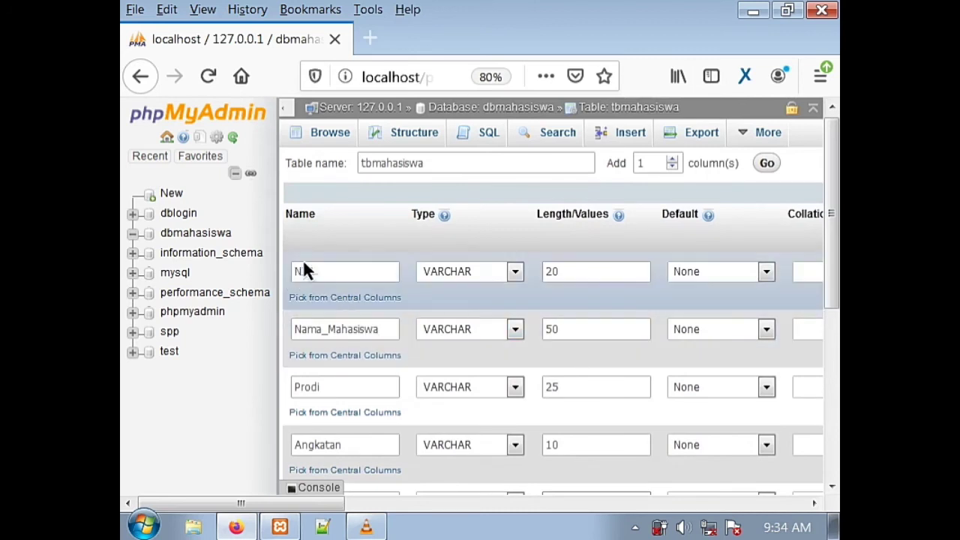
# - Set NIM's index to PRIMARY and confirm it in the Add index dialog
pyautogui.moveTo(327, 504); pyautogui.dragTo(521, 478)
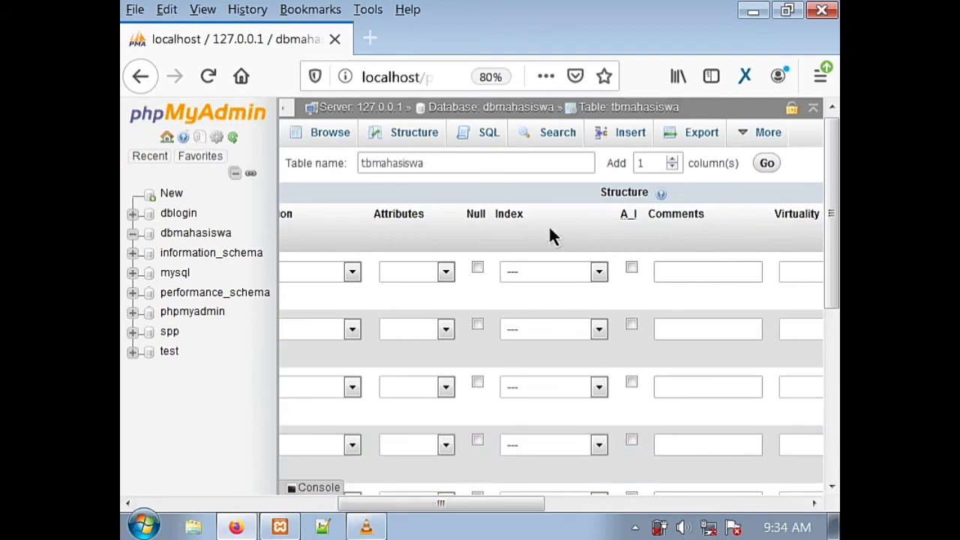
pyautogui.click(606, 279)
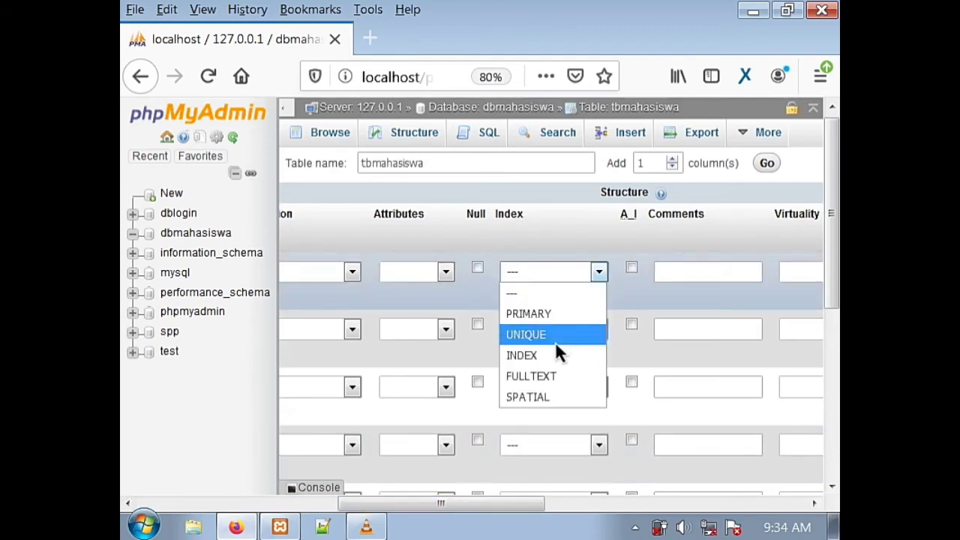
pyautogui.click(540, 324)
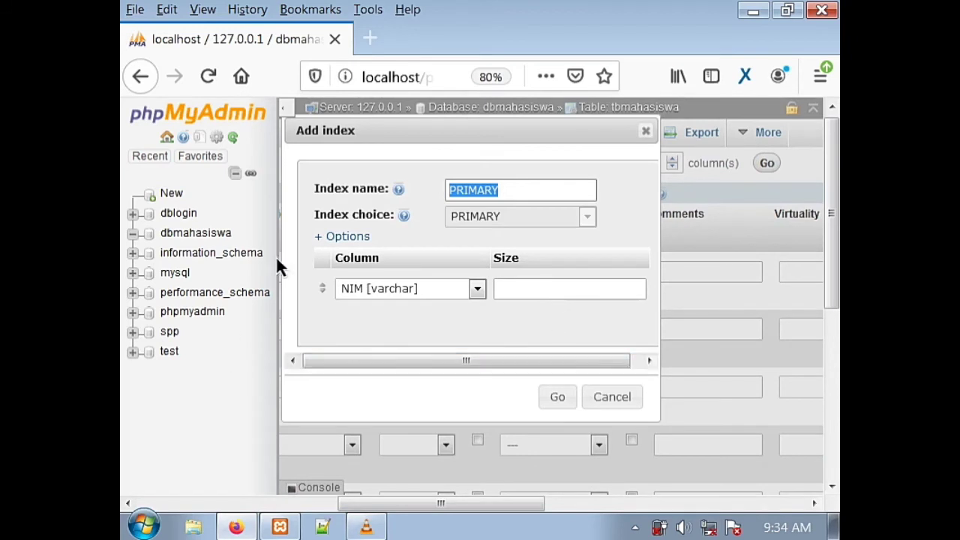
pyautogui.click(557, 396)
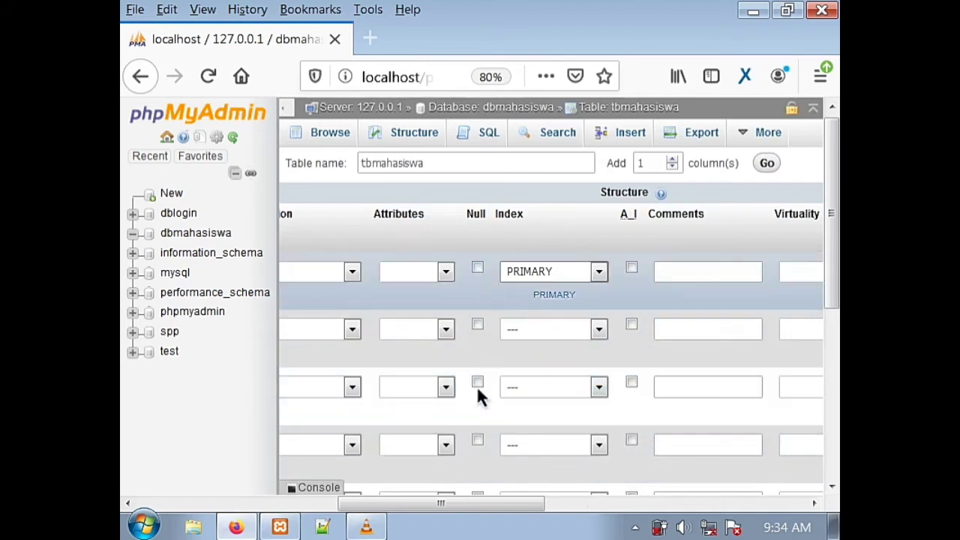
pyautogui.moveTo(498, 503); pyautogui.dragTo(279, 526)
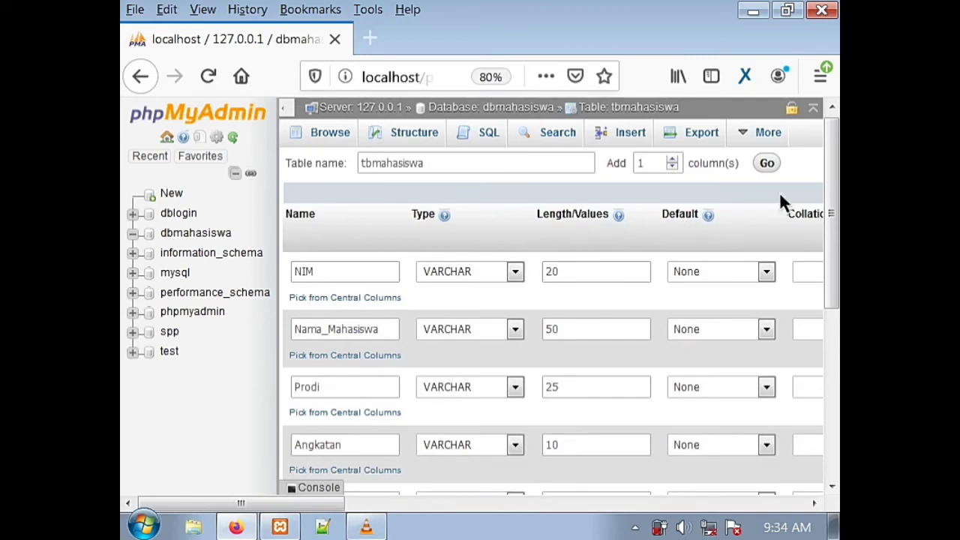
# - Save the tbmahasiswa table structure
pyautogui.middleClick(823, 187)
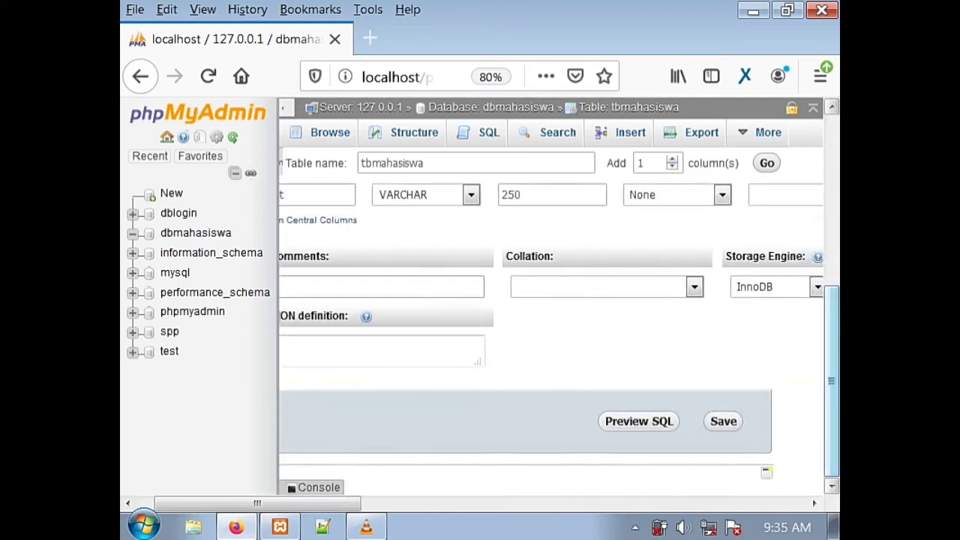
pyautogui.click(754, 429)
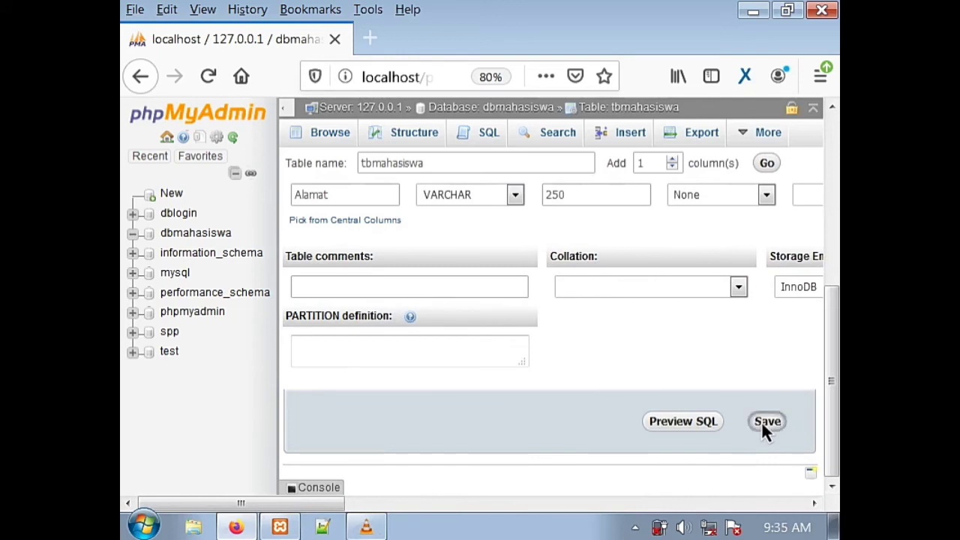
pyautogui.click(767, 417)
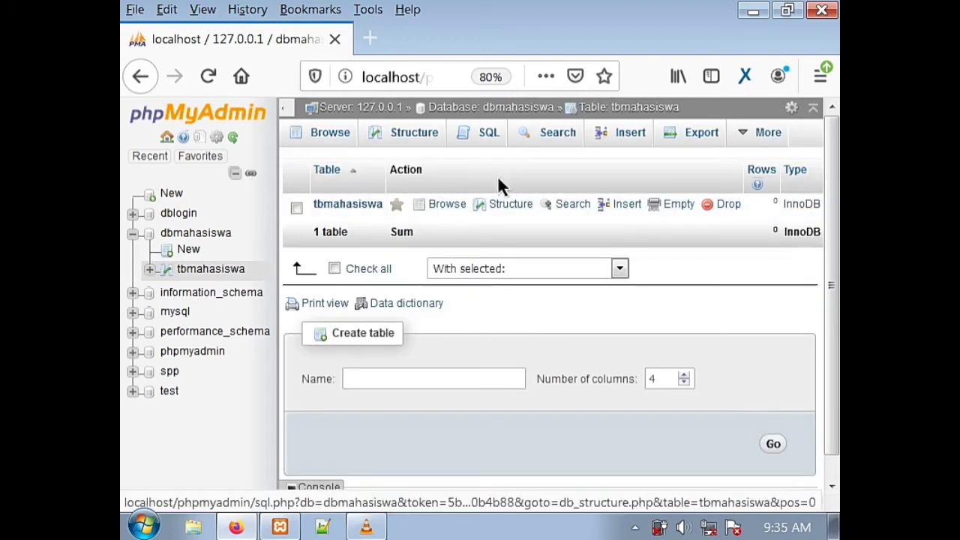
# - Open tbmahasiswa, review its Structure, and bring up the Insert form
pyautogui.click(361, 205)
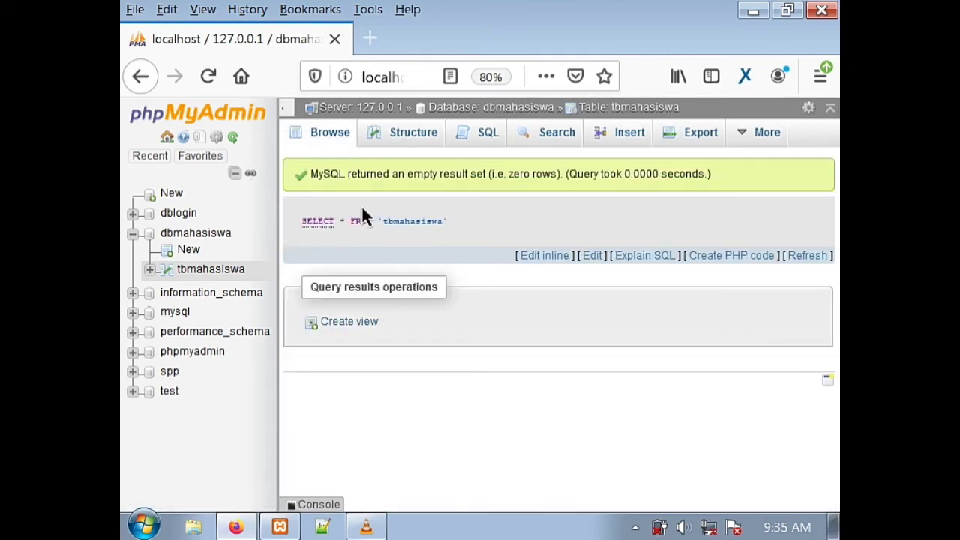
pyautogui.click(395, 131)
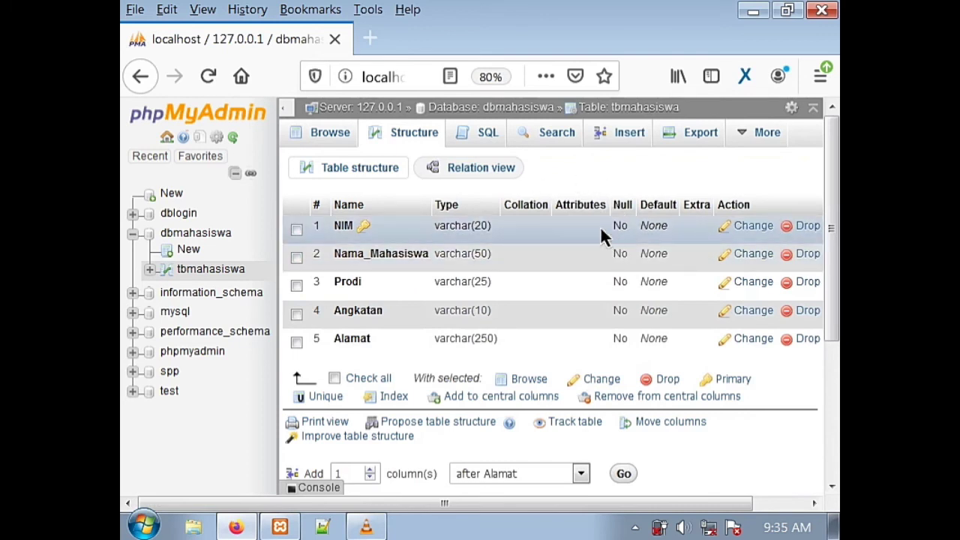
pyautogui.click(621, 132)
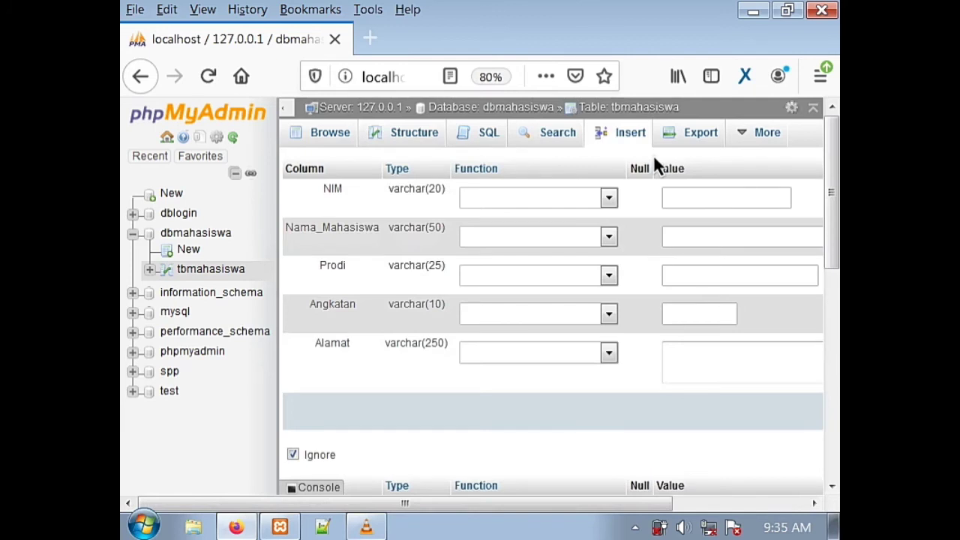
# - Enter the student's NIM number and full name in the Insert form
pyautogui.click(752, 200)
pyautogui.write('12')
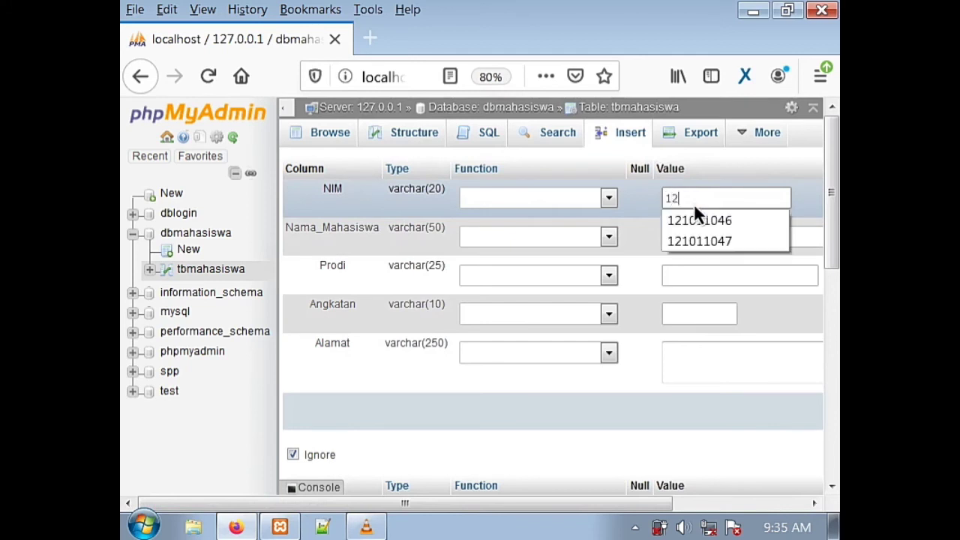
pyautogui.write('1')
pyautogui.write('0')
pyautogui.click(716, 219)
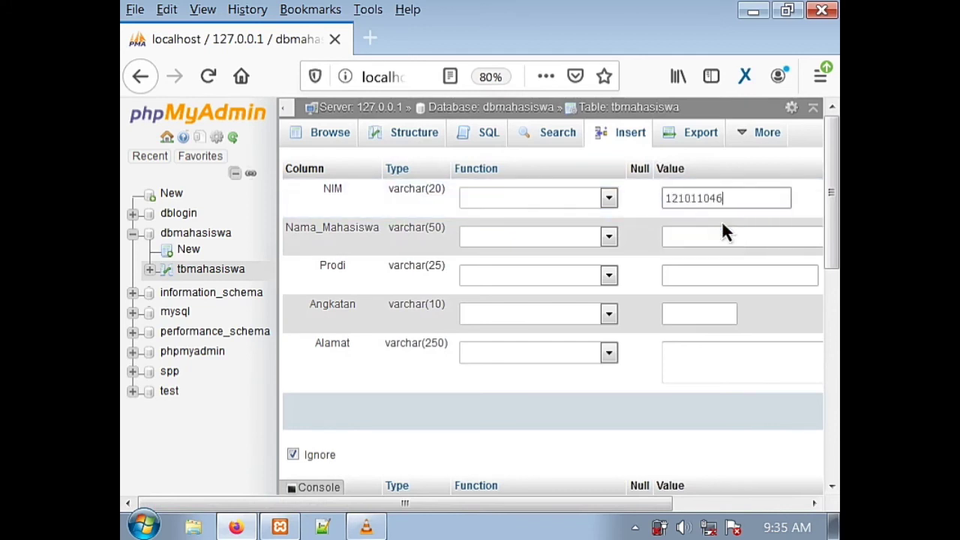
pyautogui.click(726, 239)
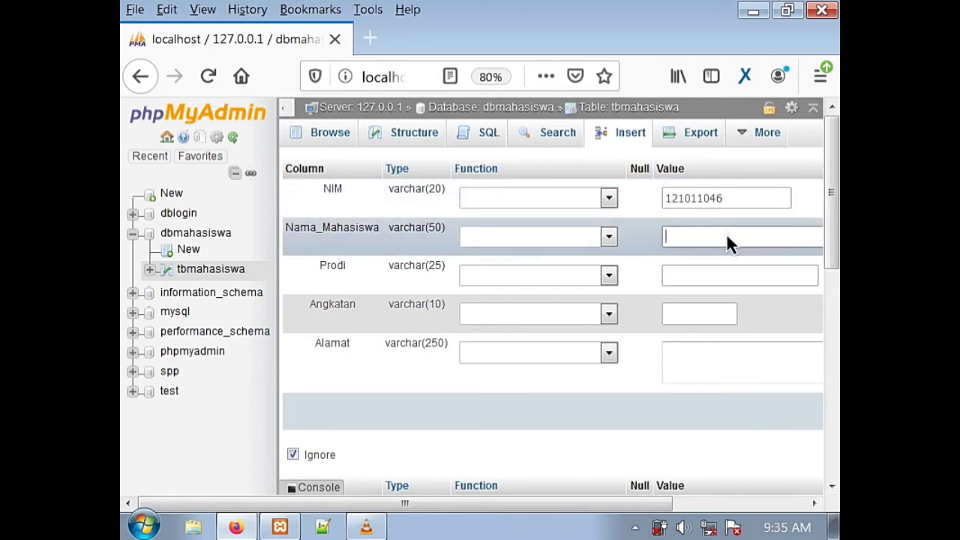
# - Set Prodi to Teknik Informatika and Angkatan to 2010
pyautogui.click(730, 271)
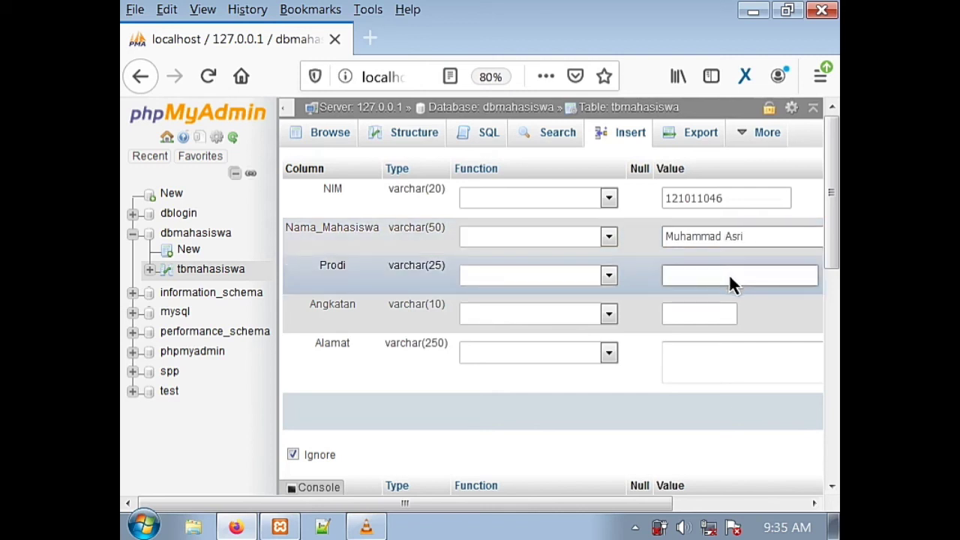
pyautogui.write('TEkn')
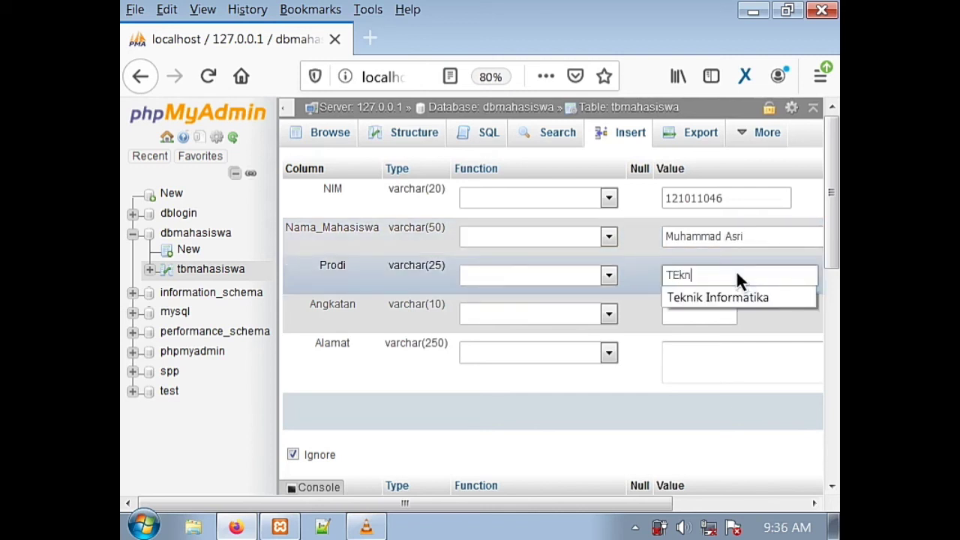
pyautogui.write('i')
pyautogui.press('BackSpace')
pyautogui.press('BackSpace')
pyautogui.press('BackSpace')
pyautogui.click(753, 301)
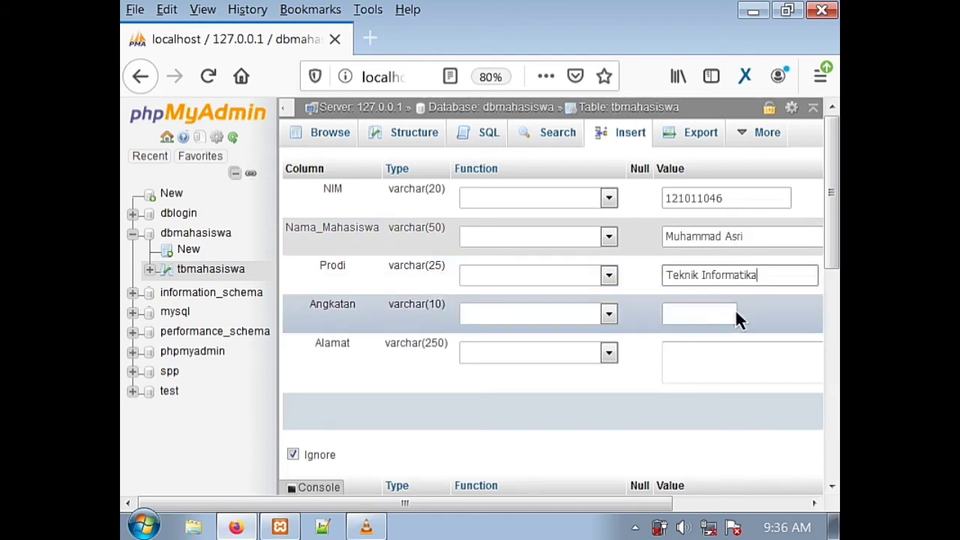
pyautogui.click(731, 311)
pyautogui.write('20')
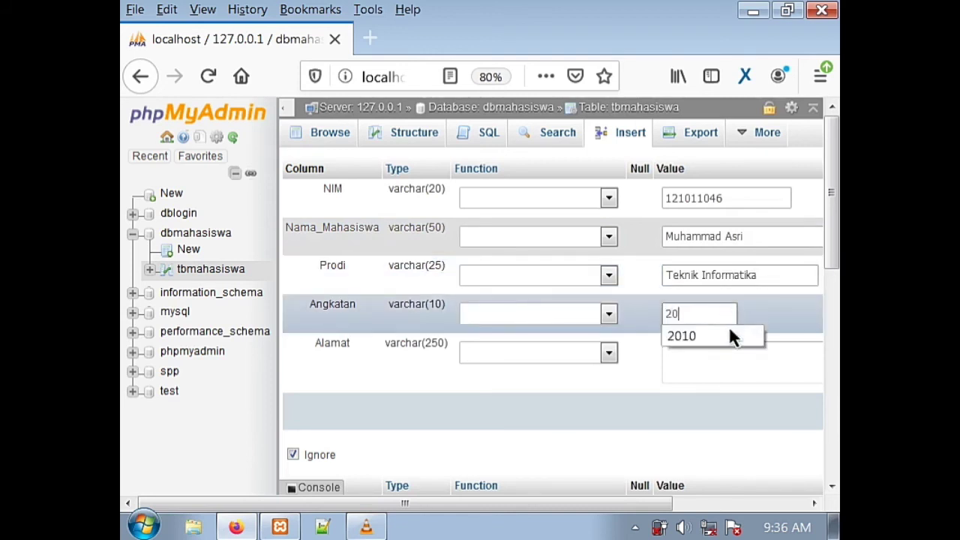
pyautogui.click(731, 337)
# - Enter the student's address in the Alamat field
pyautogui.click(727, 351)
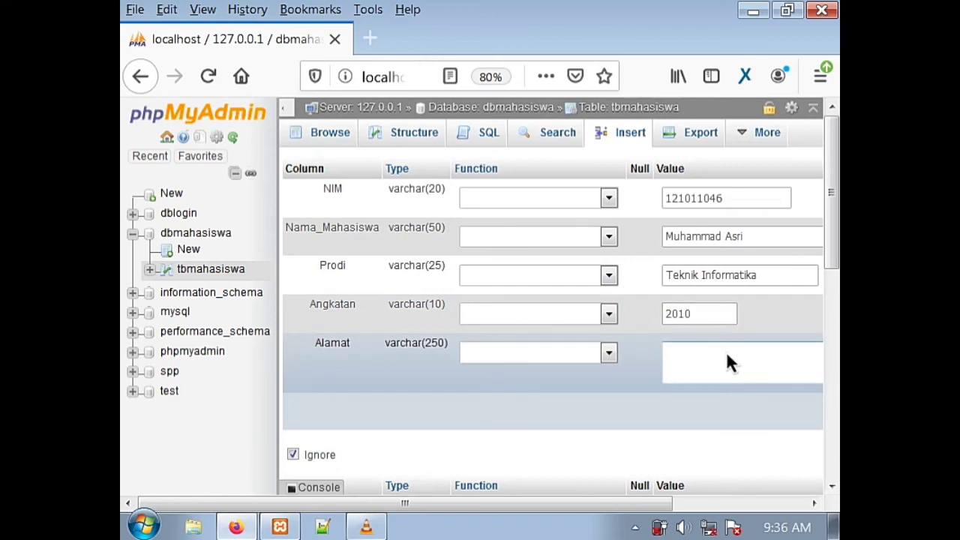
pyautogui.press('BackSpace')
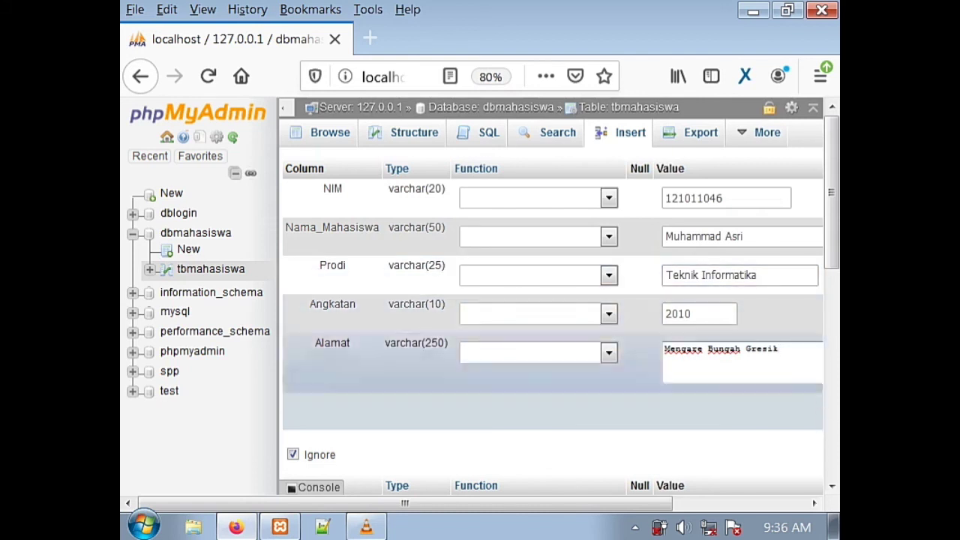
pyautogui.scroll(-1, 831, 195)
pyautogui.scroll(-10, 831, 195)
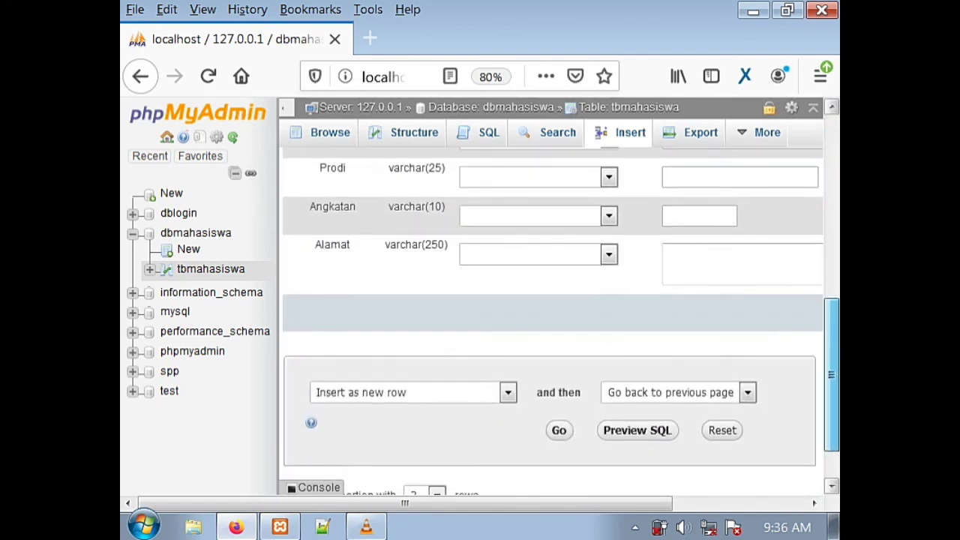
# - Insert the new row into tbmahasiswa and browse the table's stored data
pyautogui.click(568, 425)
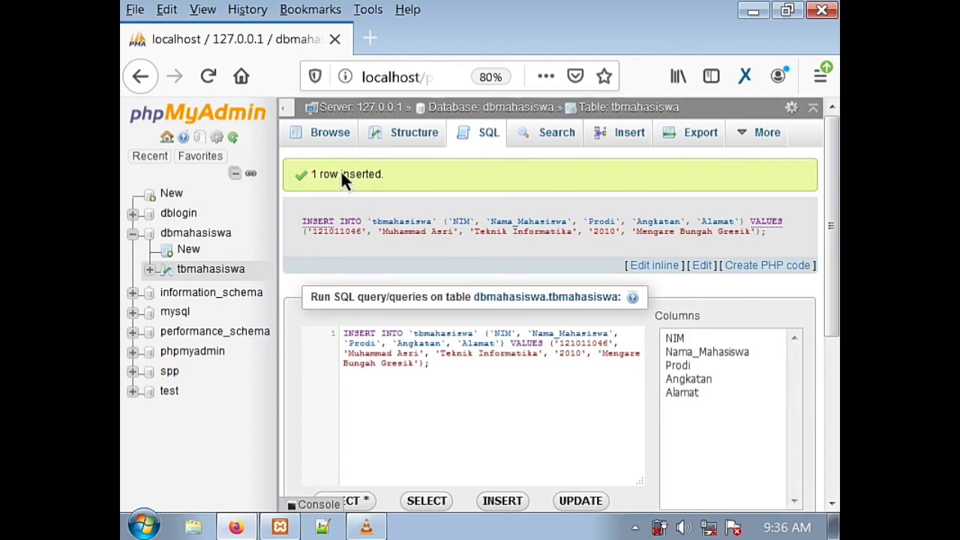
pyautogui.click(332, 137)
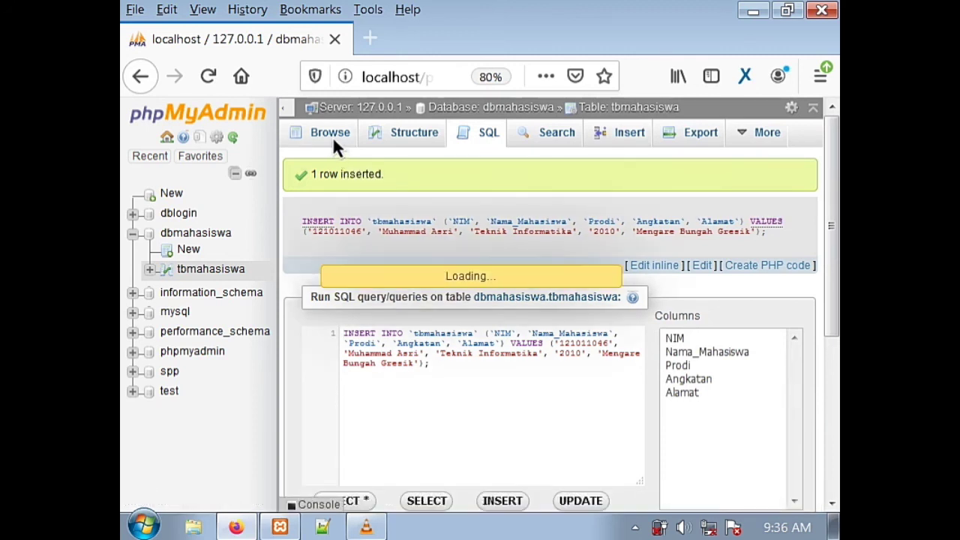